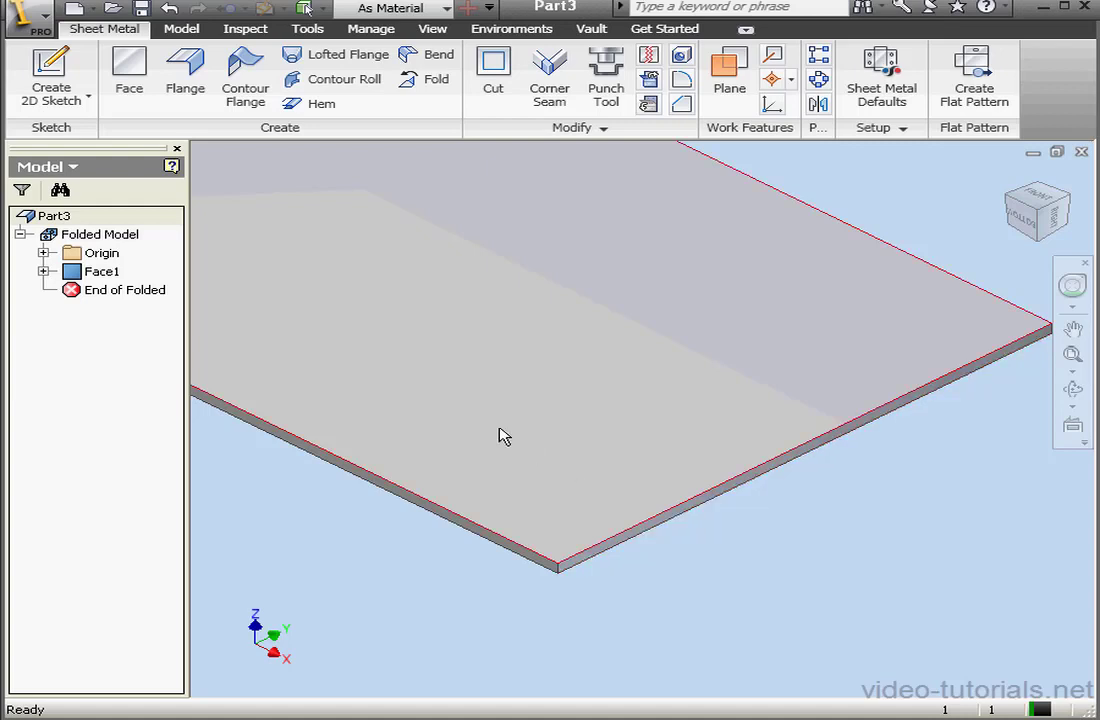
- Add a flange on the plate's front edge with a centred 10 mm width
left_click(185, 78)
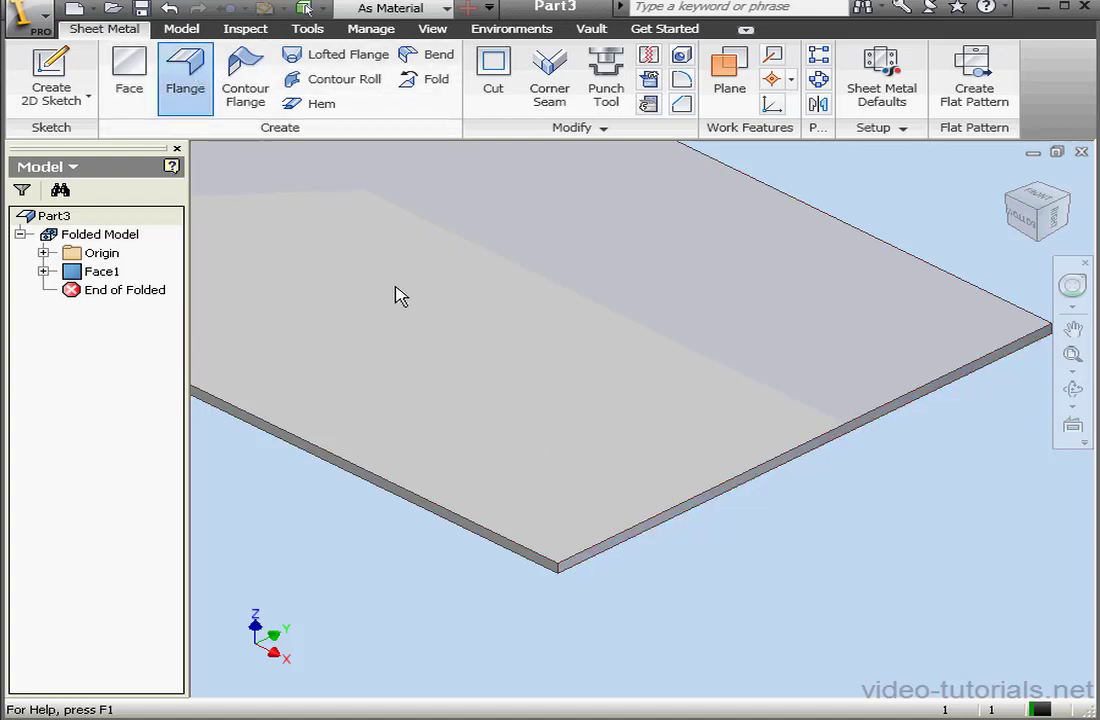
left_click(736, 487)
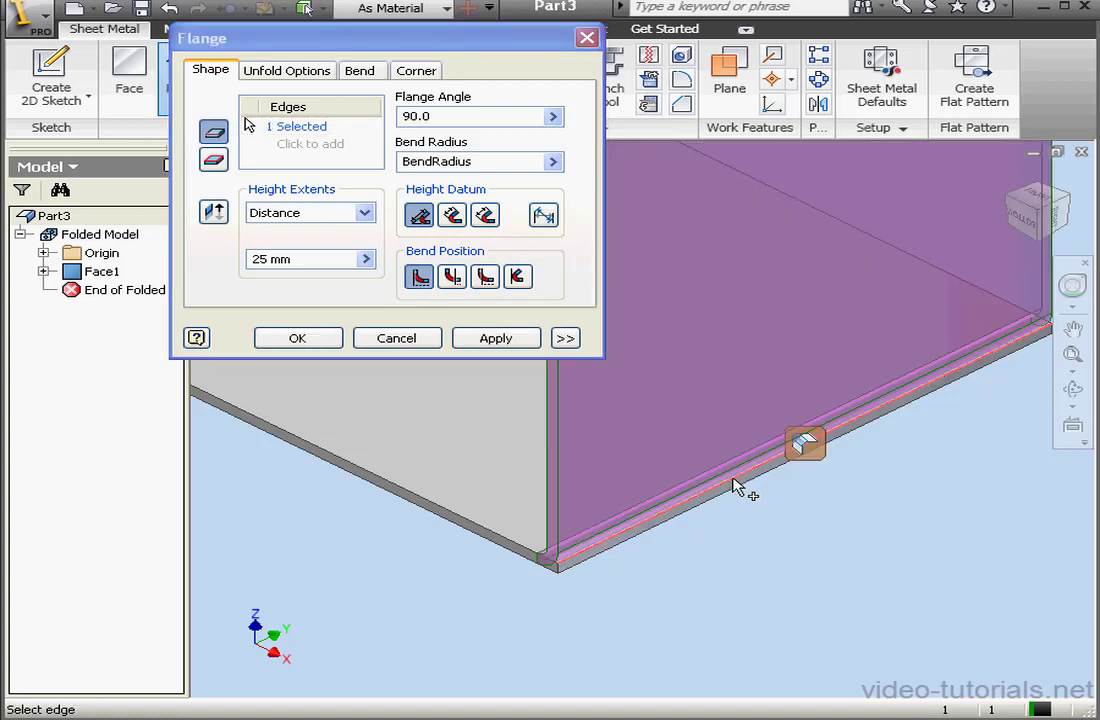
left_click(564, 338)
left_click(381, 414)
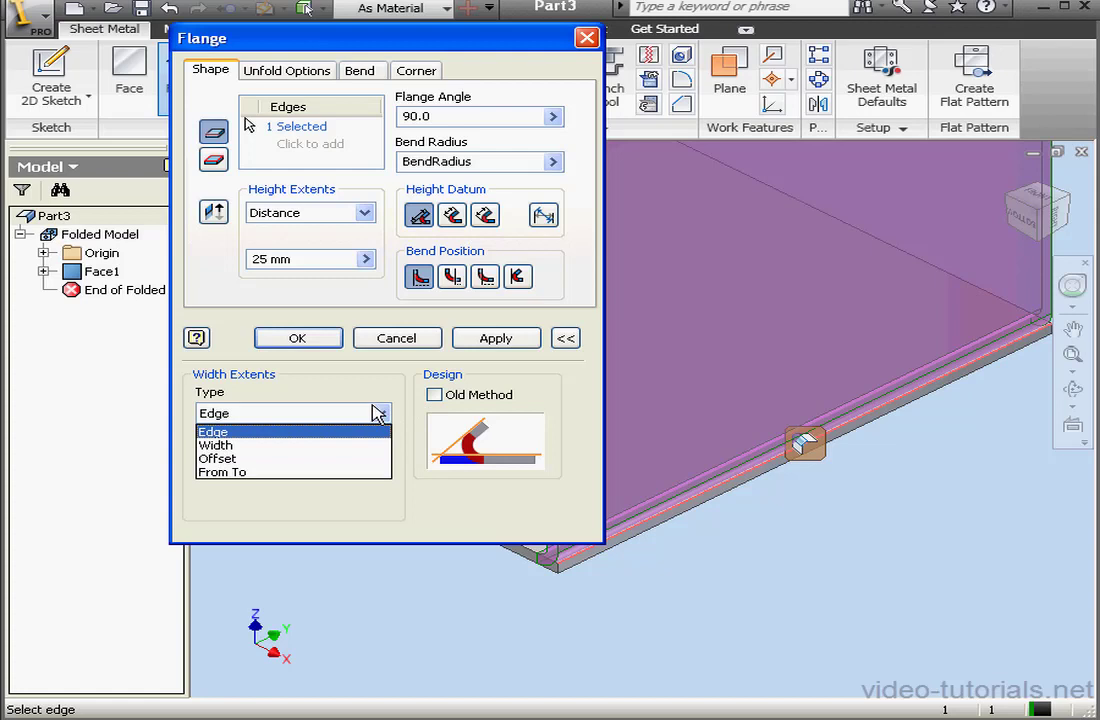
left_click(345, 446)
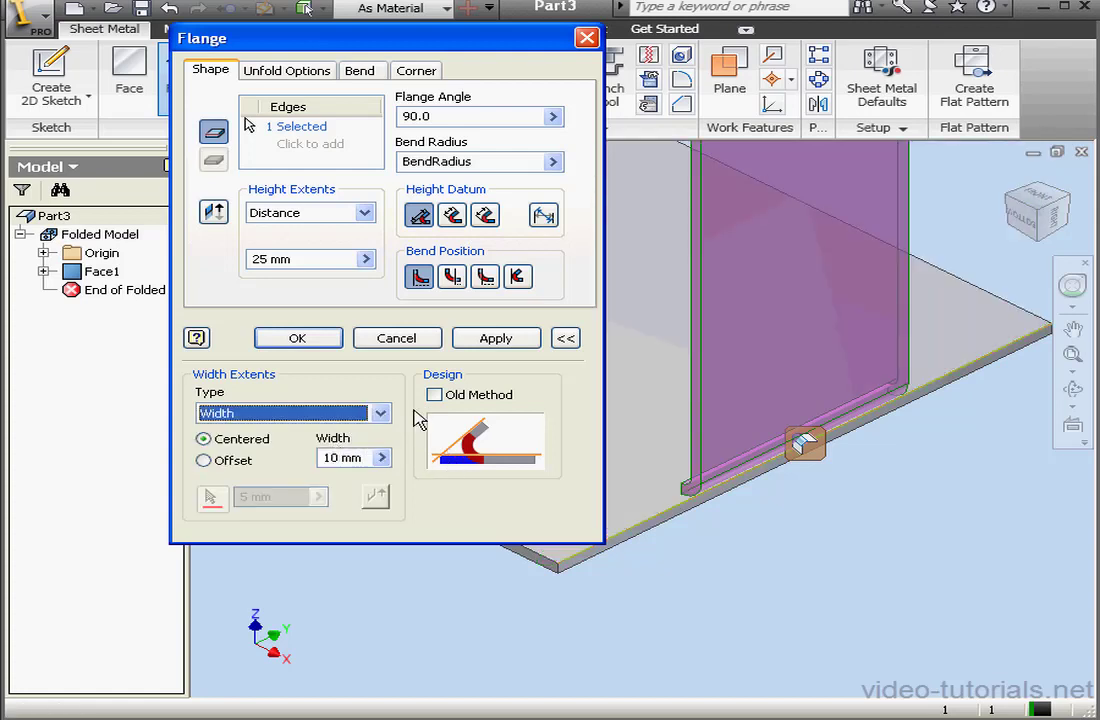
left_click(326, 344)
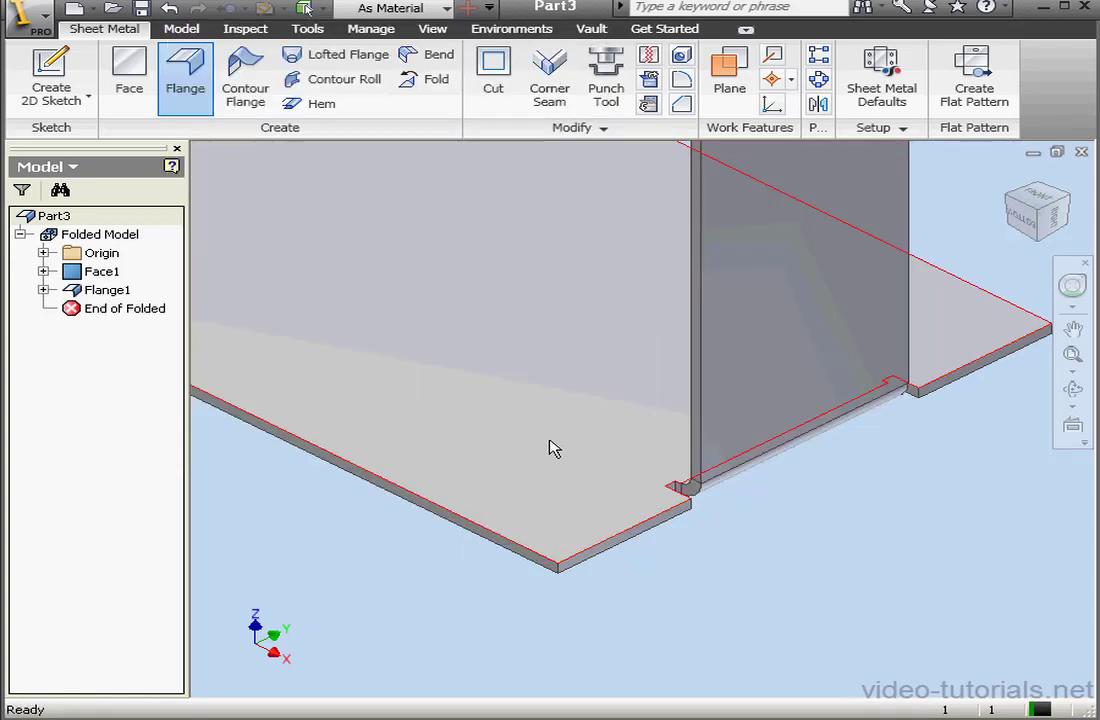
scroll(549, 447, "up", 5)
middle_click_drag(636, 454, 624, 313)
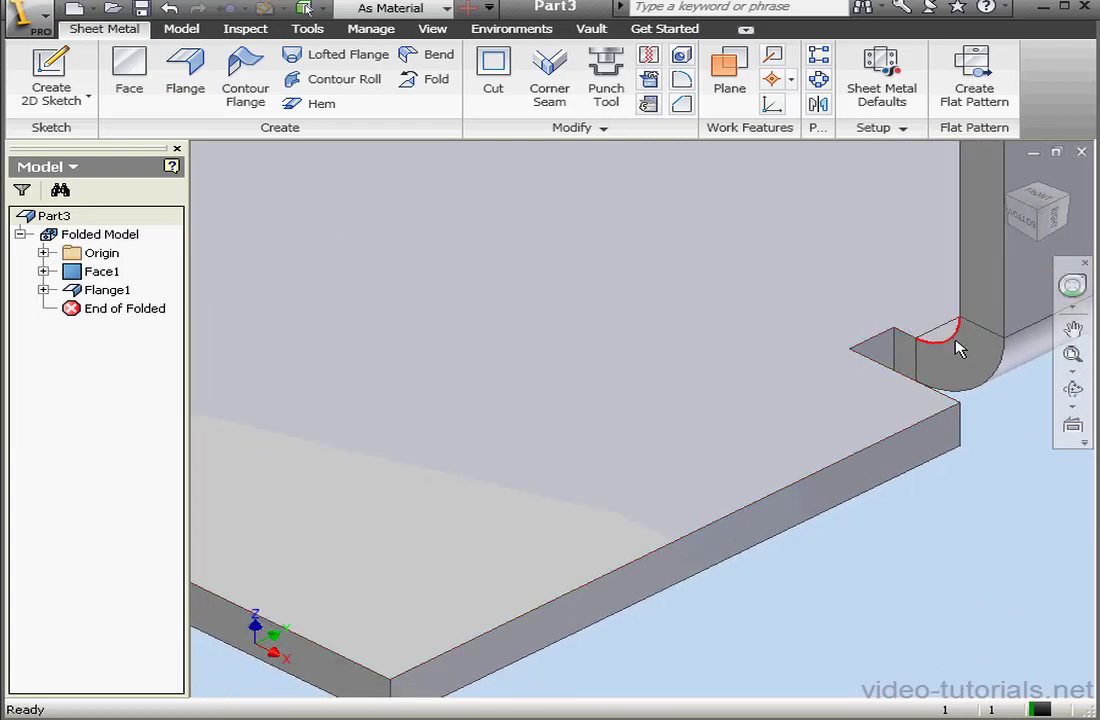
mouse_move(955, 357)
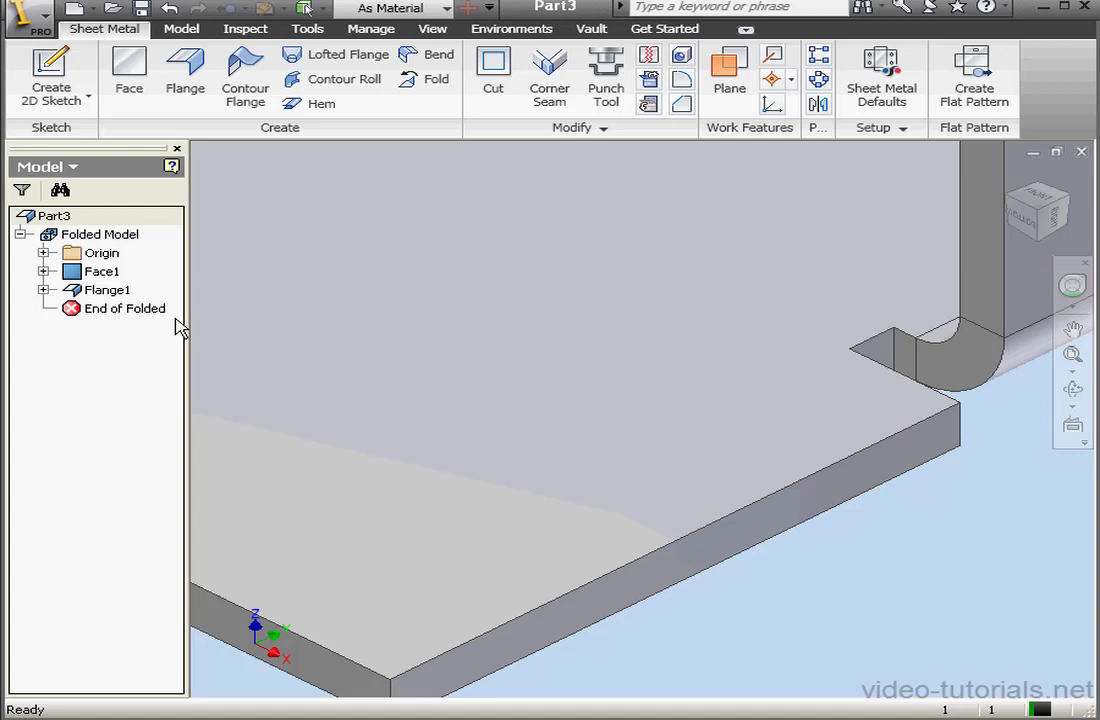
left_click(106, 290)
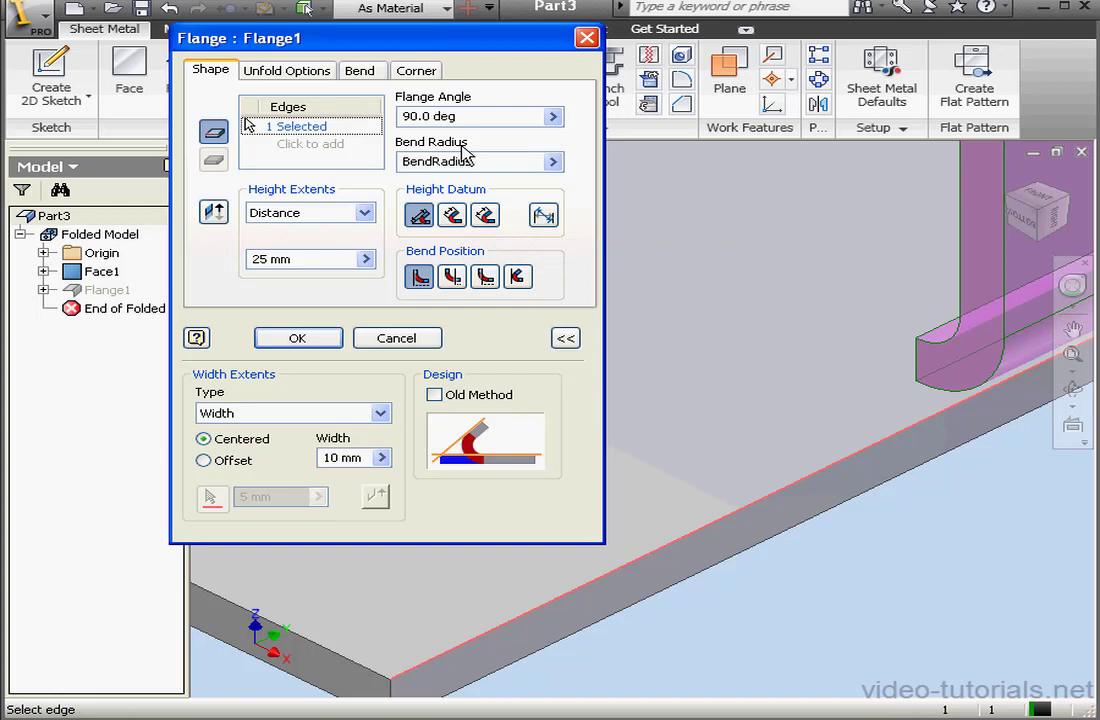
mouse_move(427, 162)
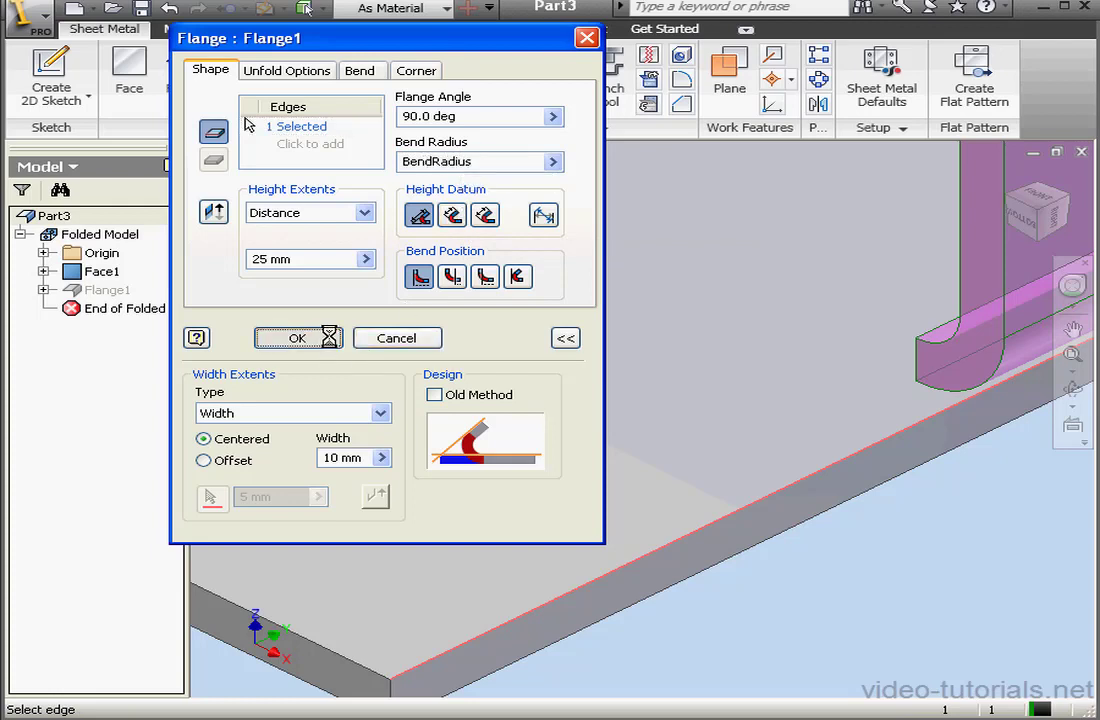
left_click(292, 338)
- Review the sheet-metal values, such as the 0.5 mm thickness, in the Parameters table, then close it
left_click(370, 32)
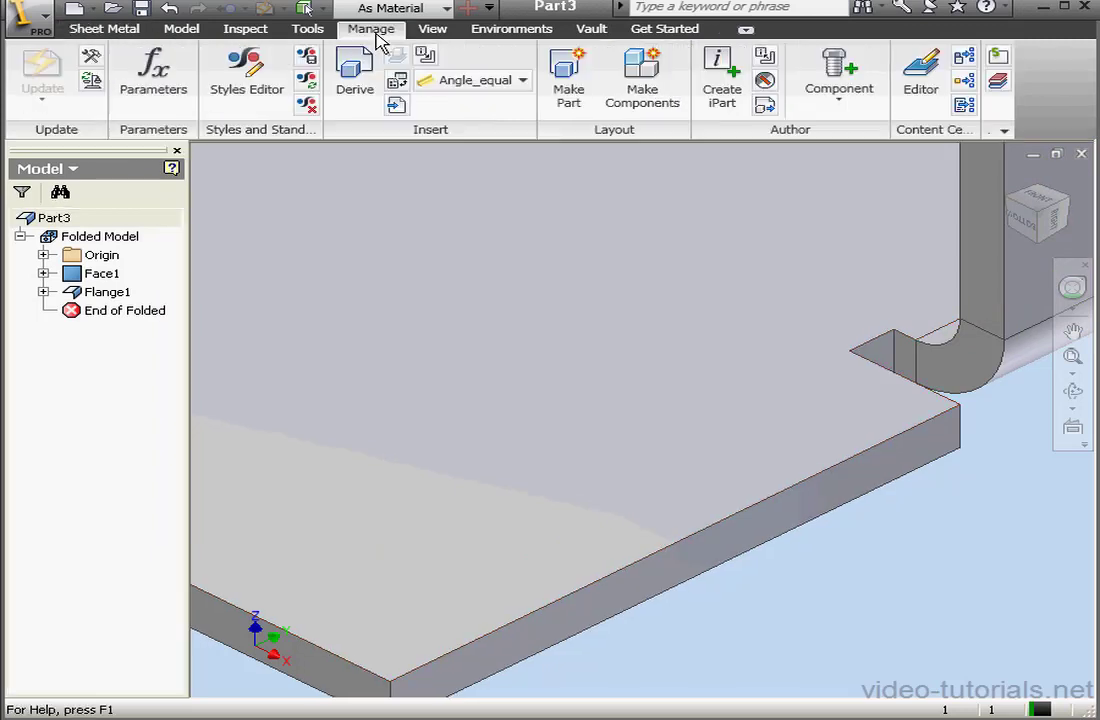
left_click(149, 88)
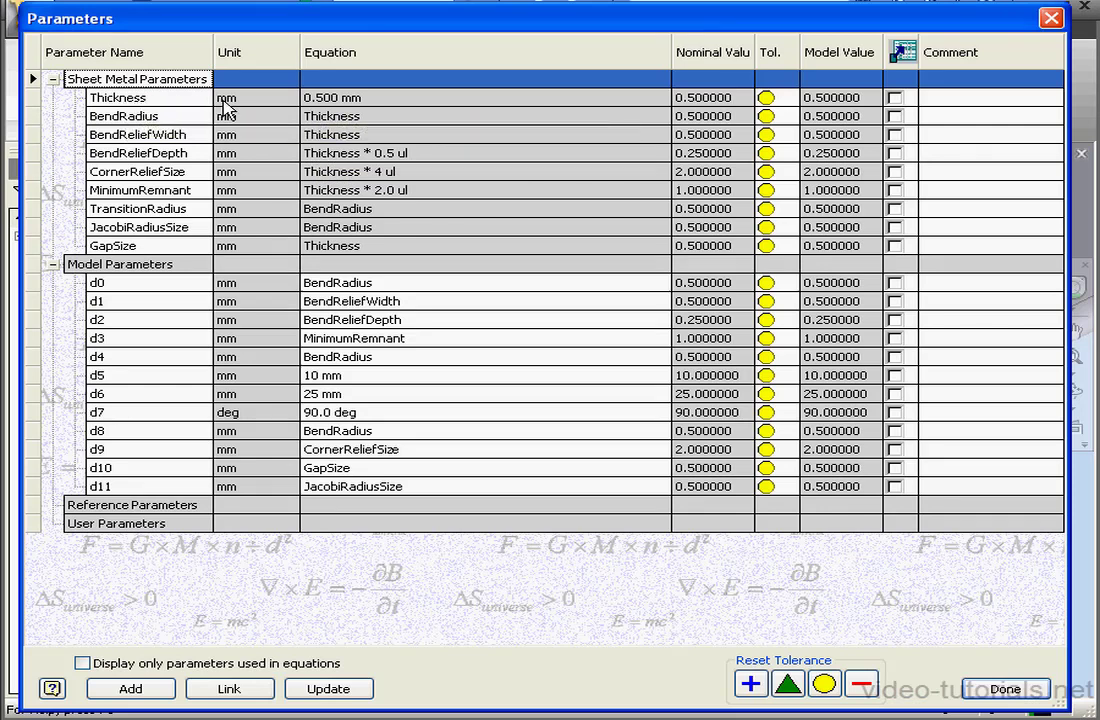
mouse_move(345, 108)
mouse_move(155, 124)
mouse_move(326, 141)
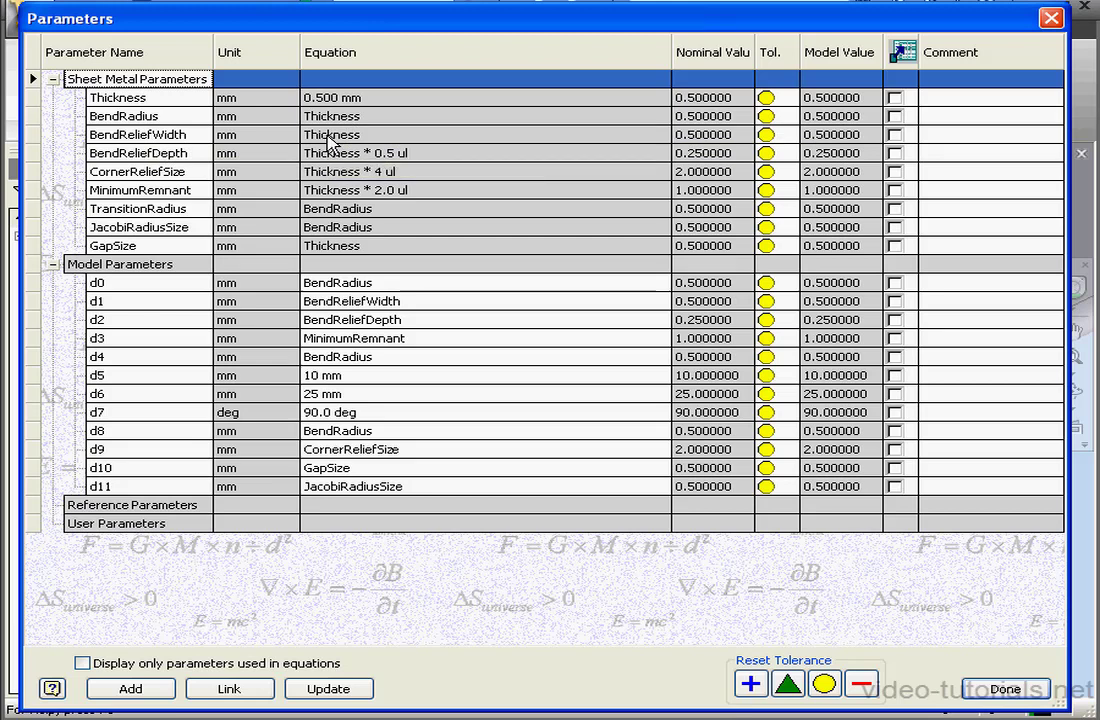
mouse_move(164, 156)
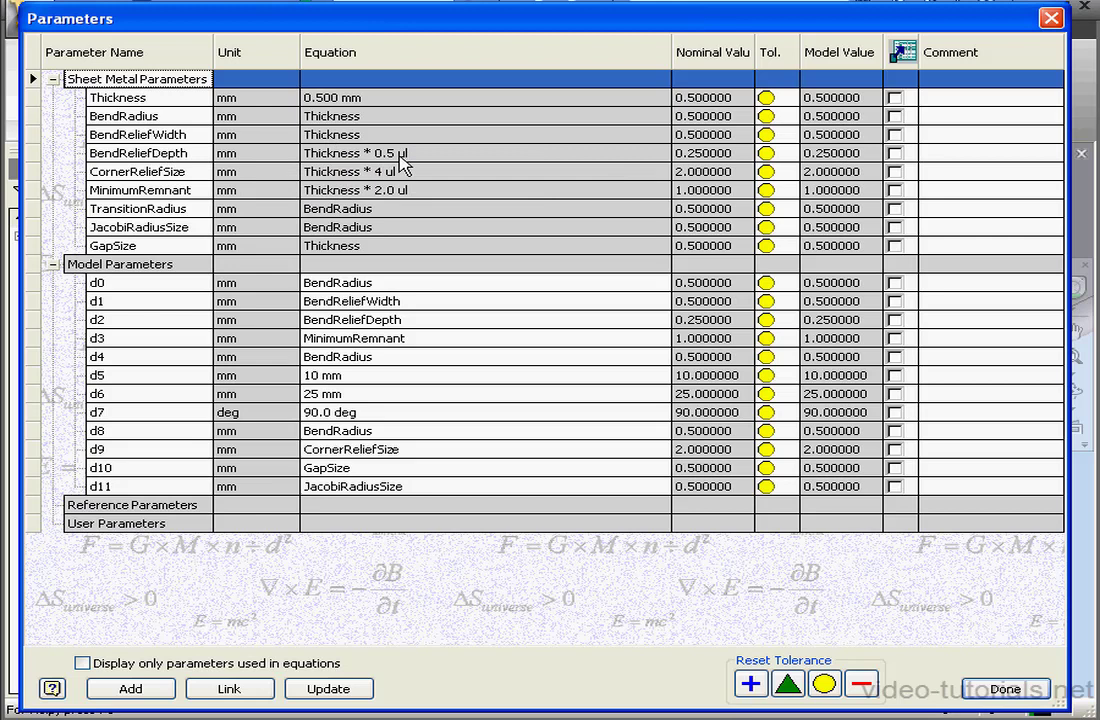
mouse_move(322, 197)
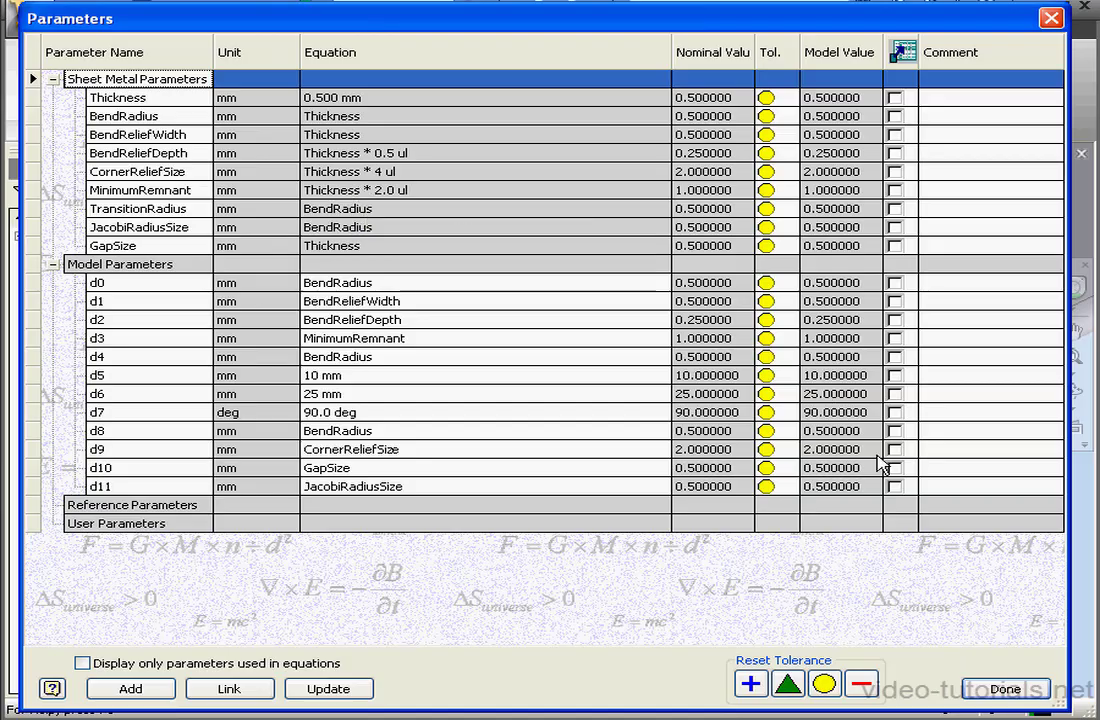
left_click(1015, 675)
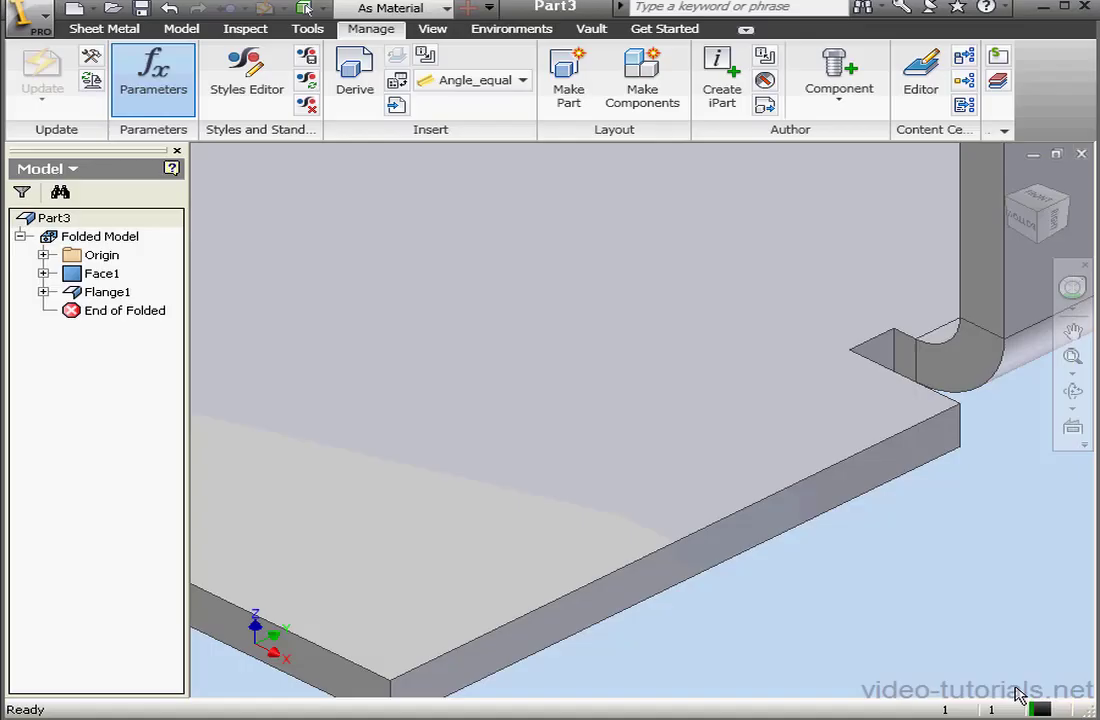
left_click(257, 82)
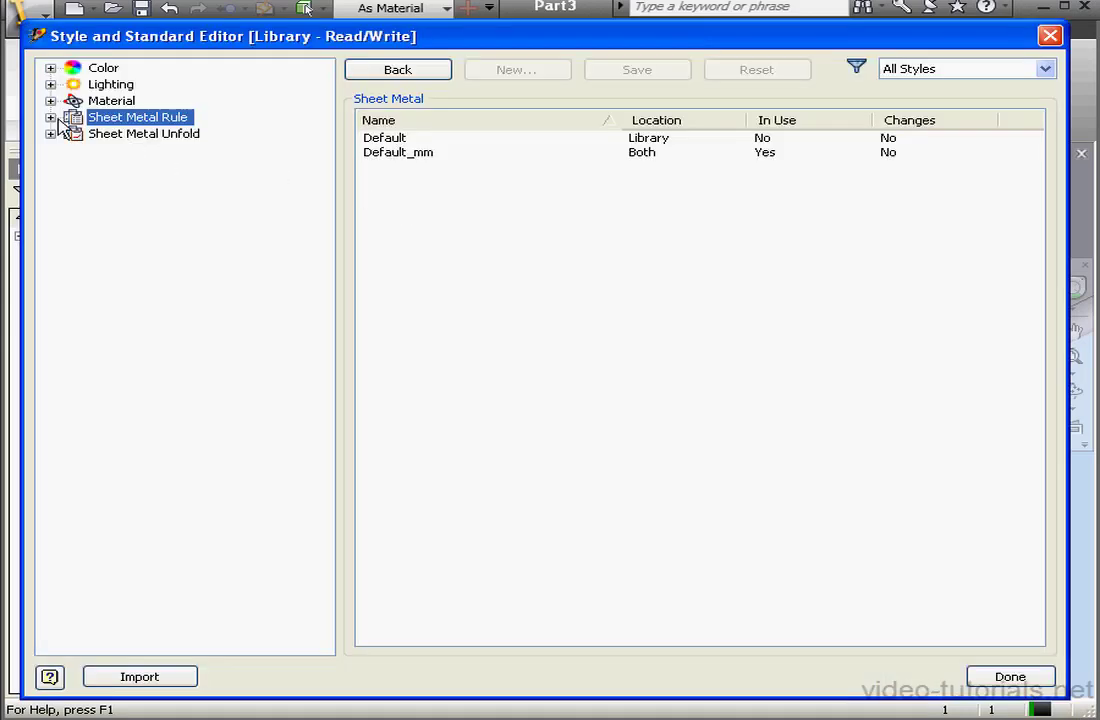
left_click(50, 117)
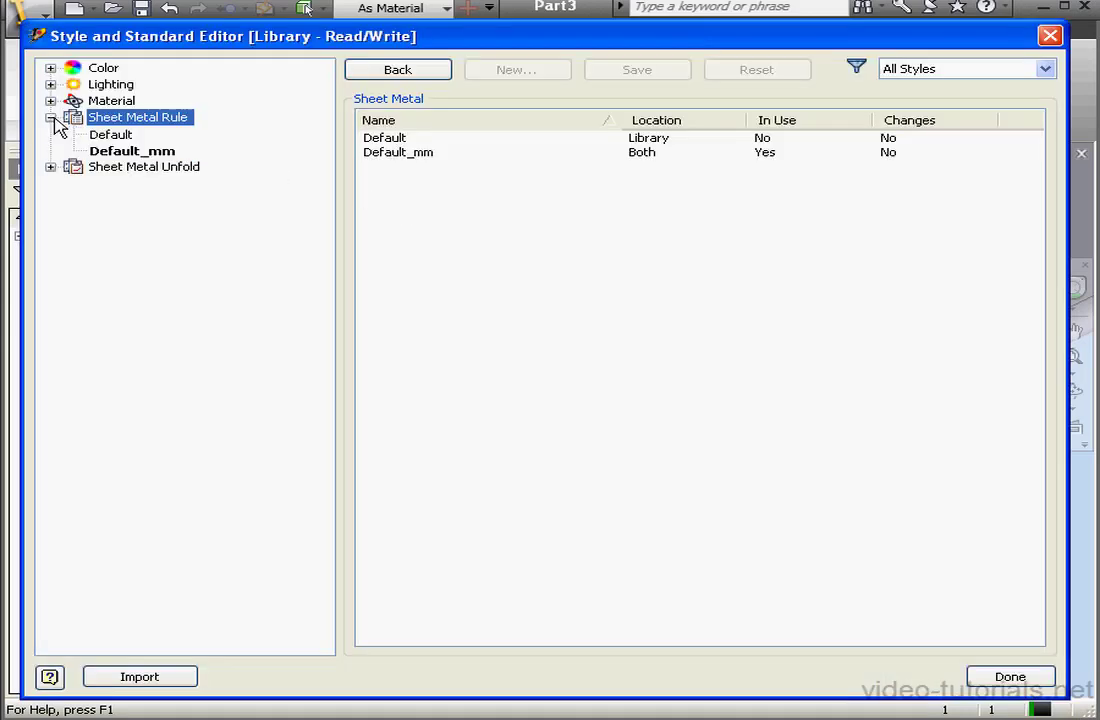
left_click(136, 152)
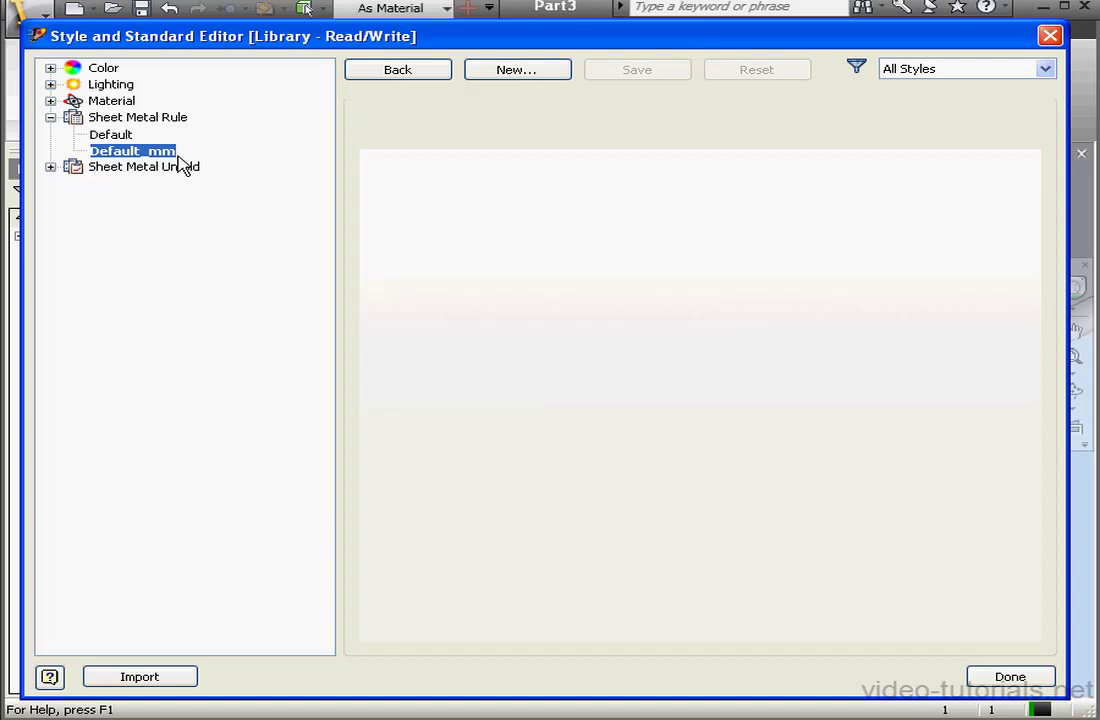
left_click(427, 134)
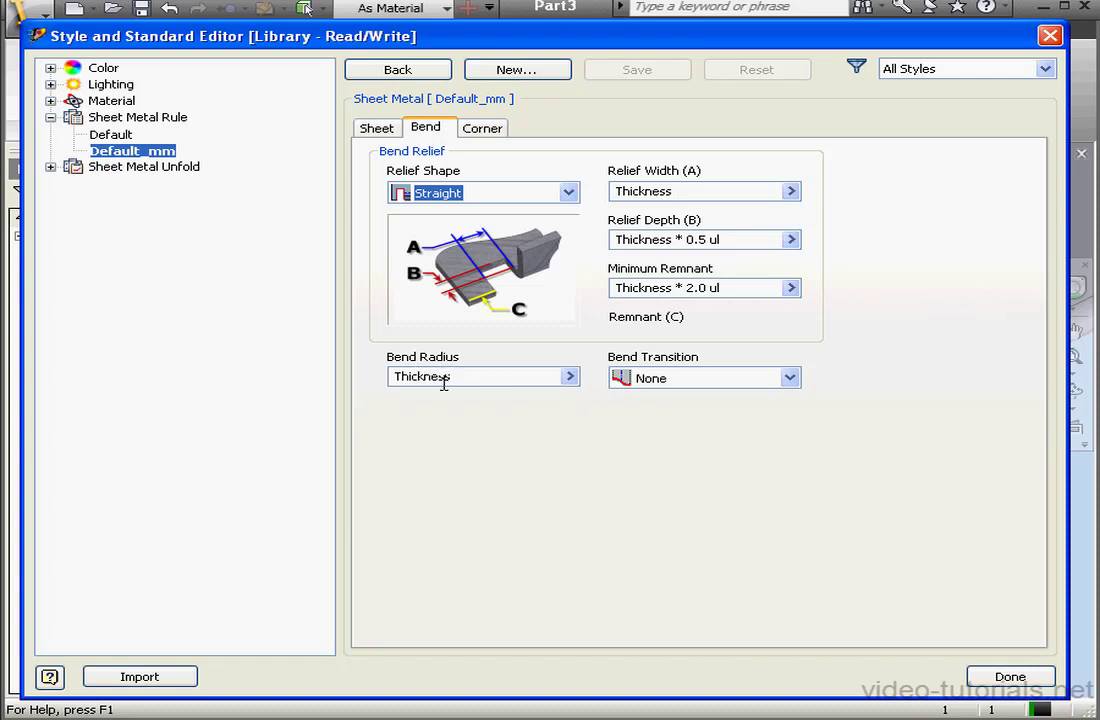
mouse_move(450, 381)
left_click(455, 376)
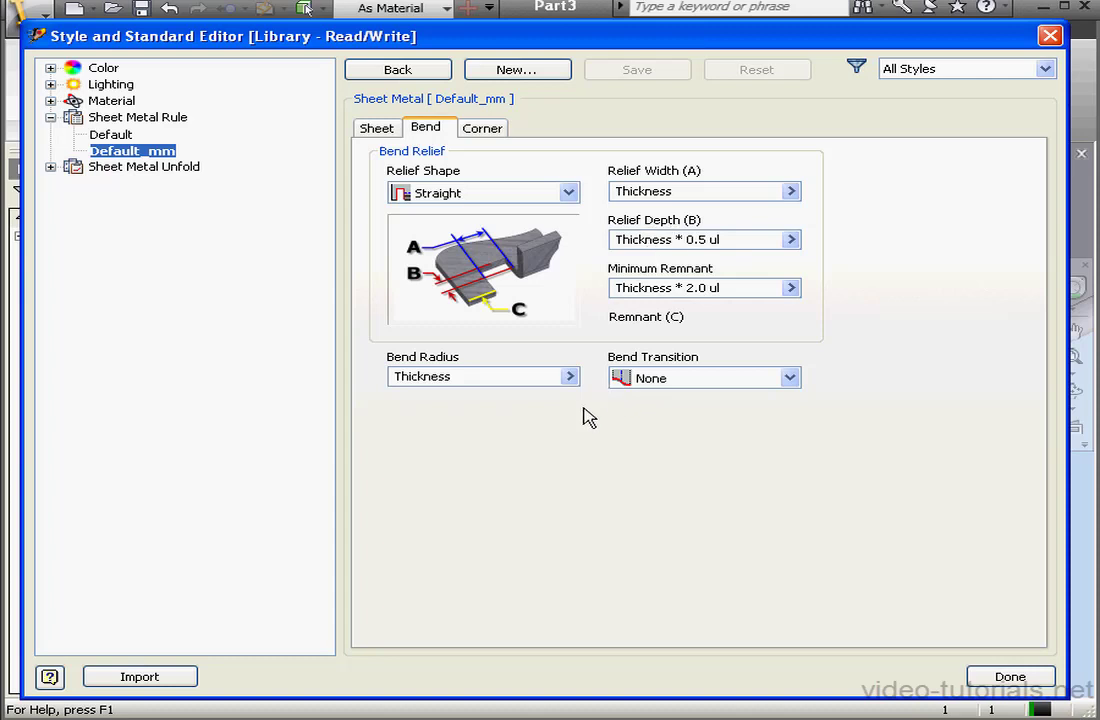
left_click(569, 192)
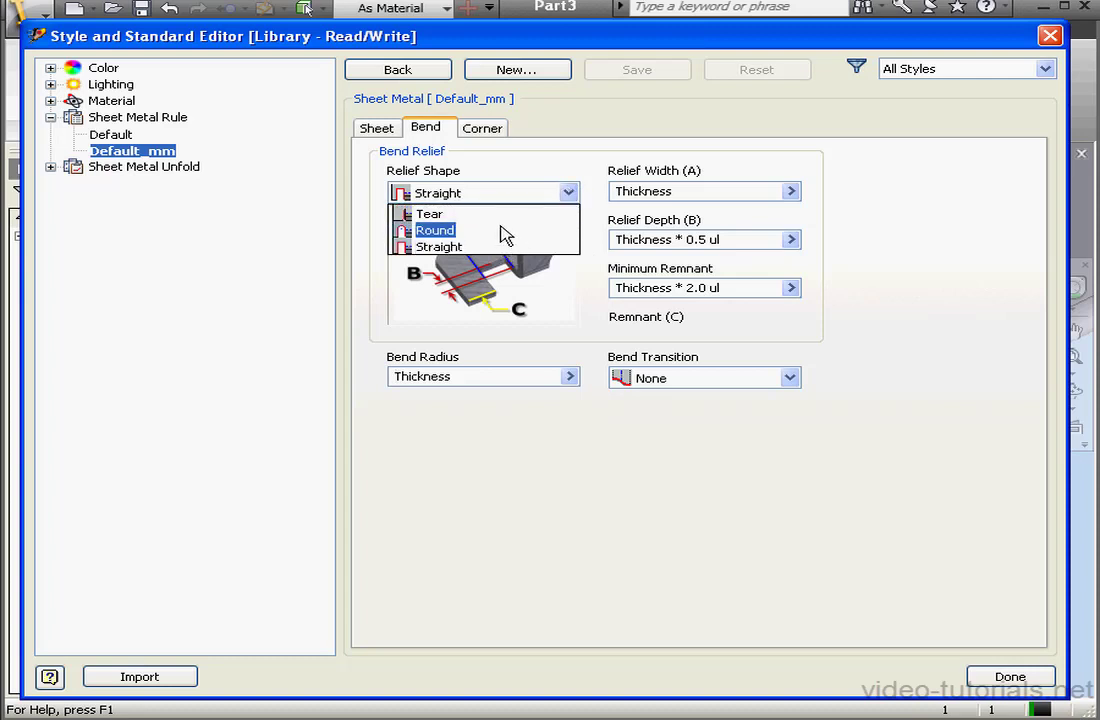
left_click(496, 247)
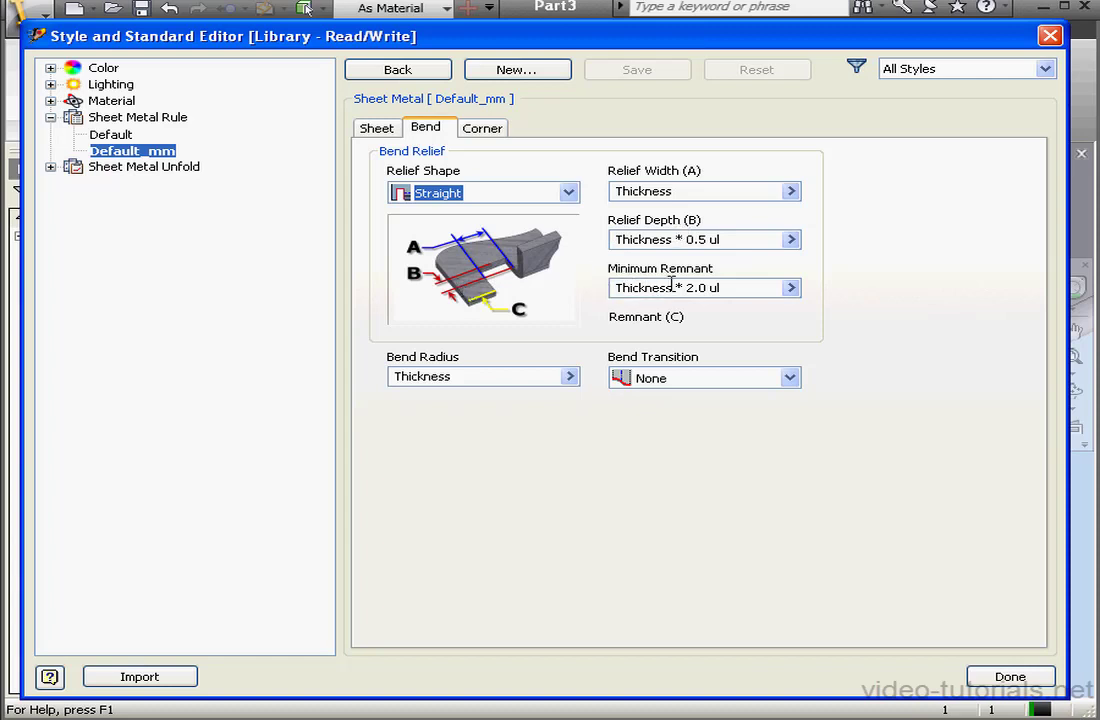
mouse_move(689, 288)
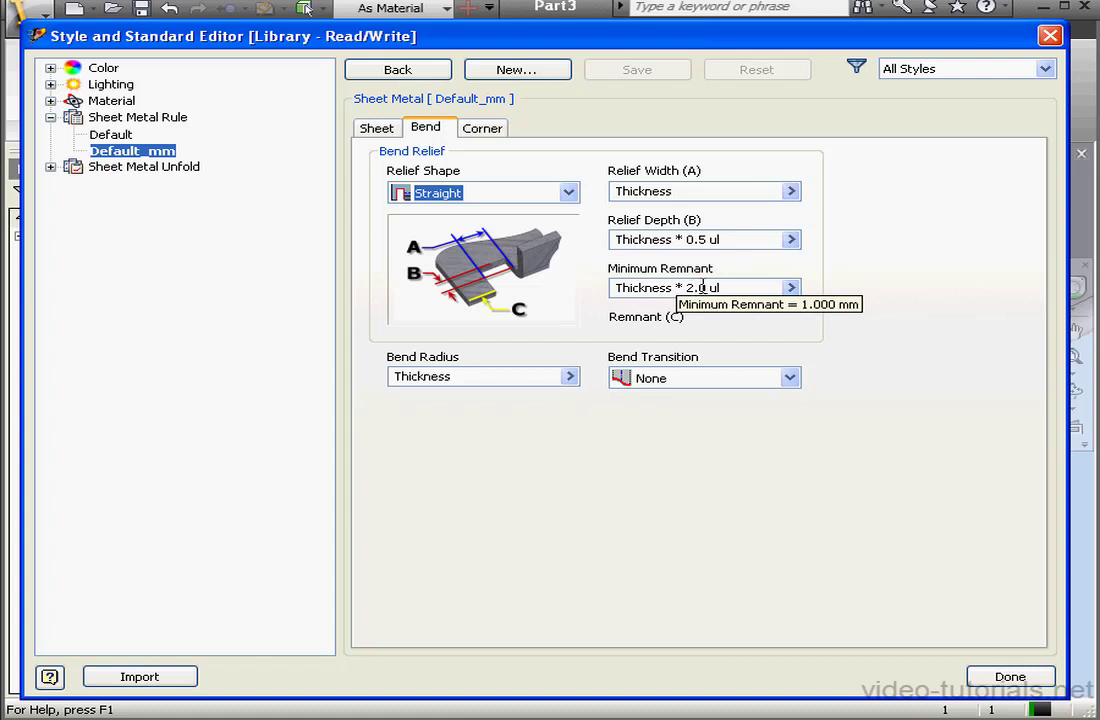
left_click(1003, 676)
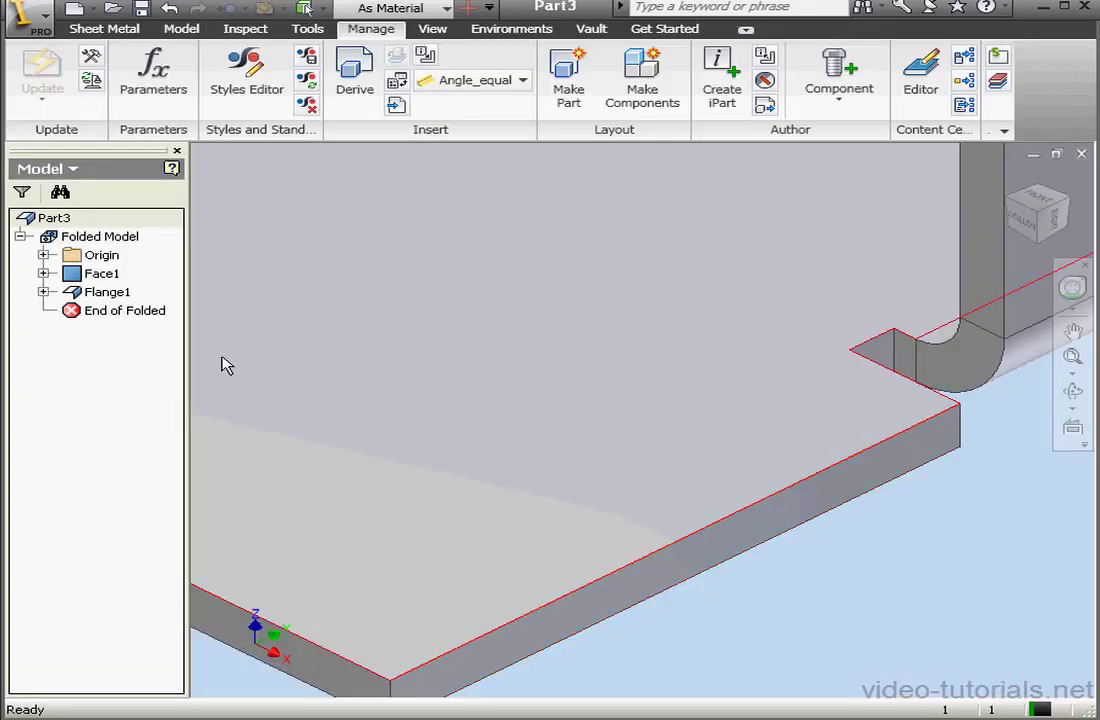
- Set Flange1's bend radius to Thickness*2 using the Thickness parameter
left_click(105, 293)
double_click(121, 295)
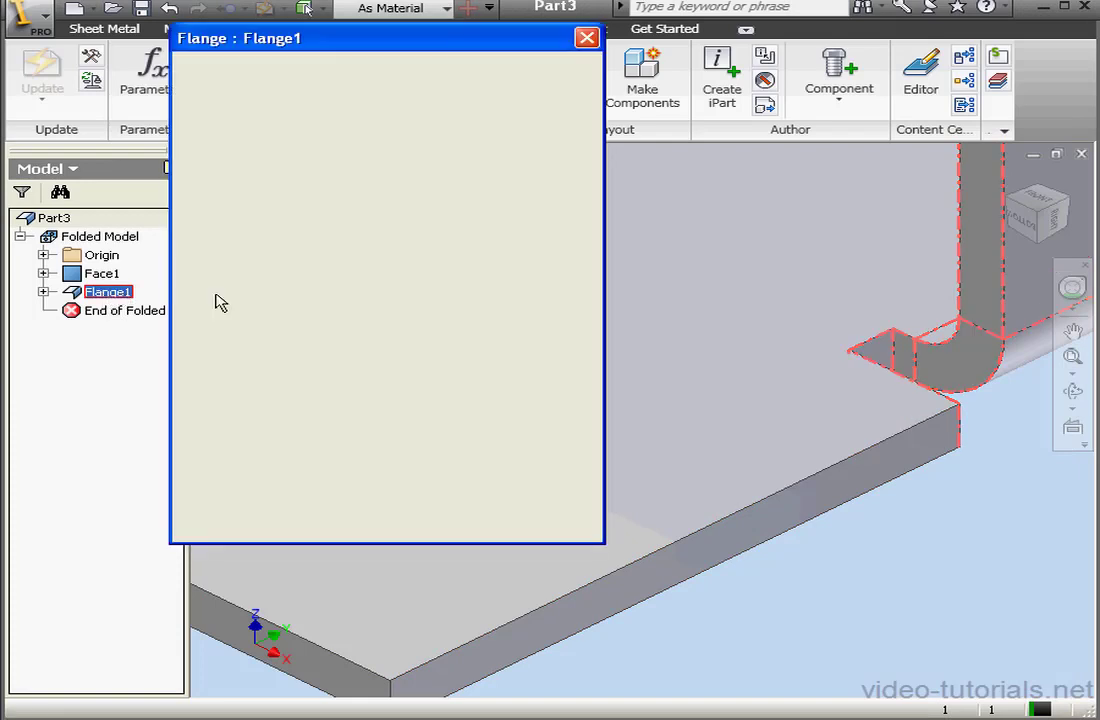
left_click_drag(488, 168, 407, 164)
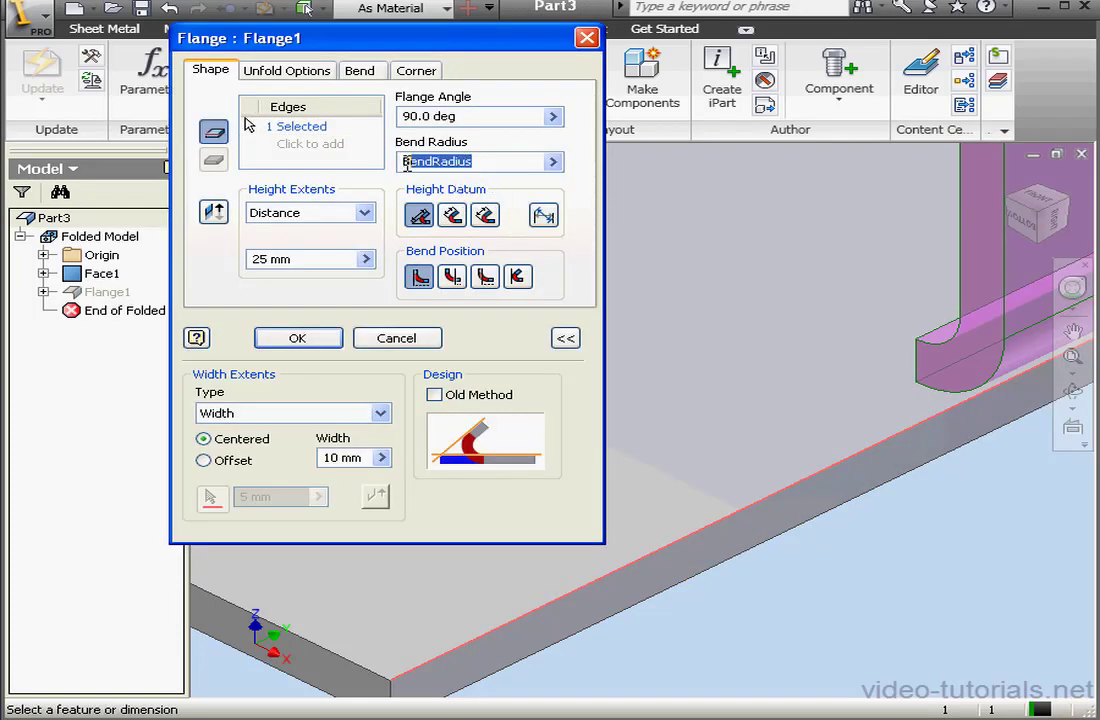
key("Delete")
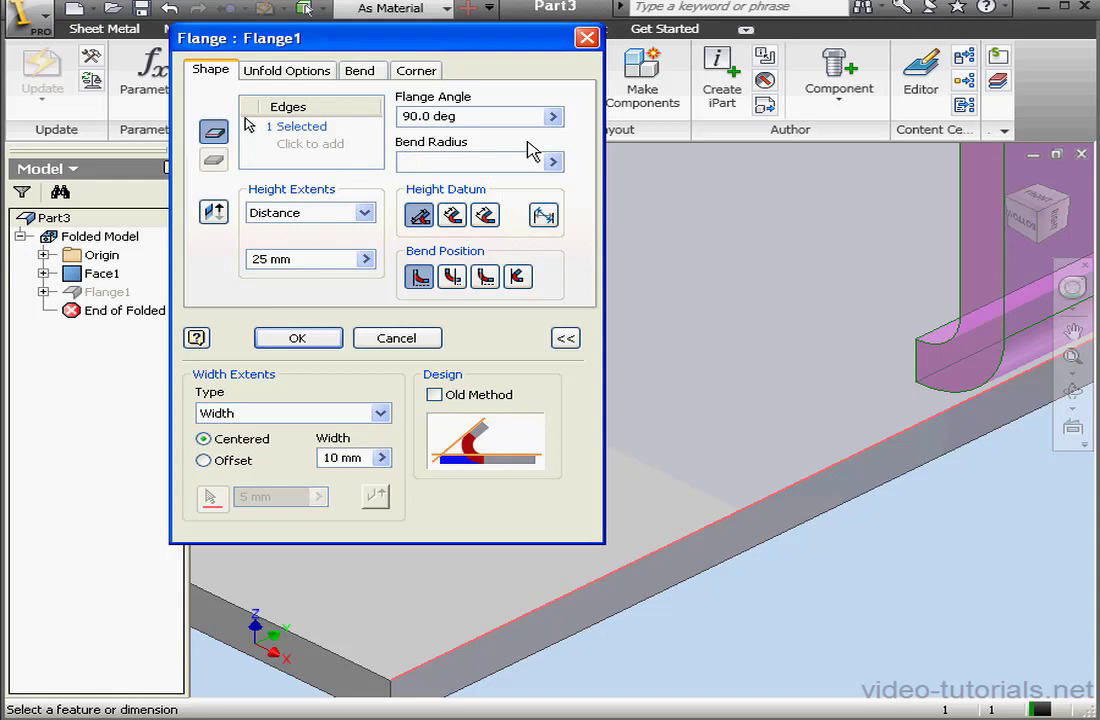
left_click(552, 161)
left_click(560, 195)
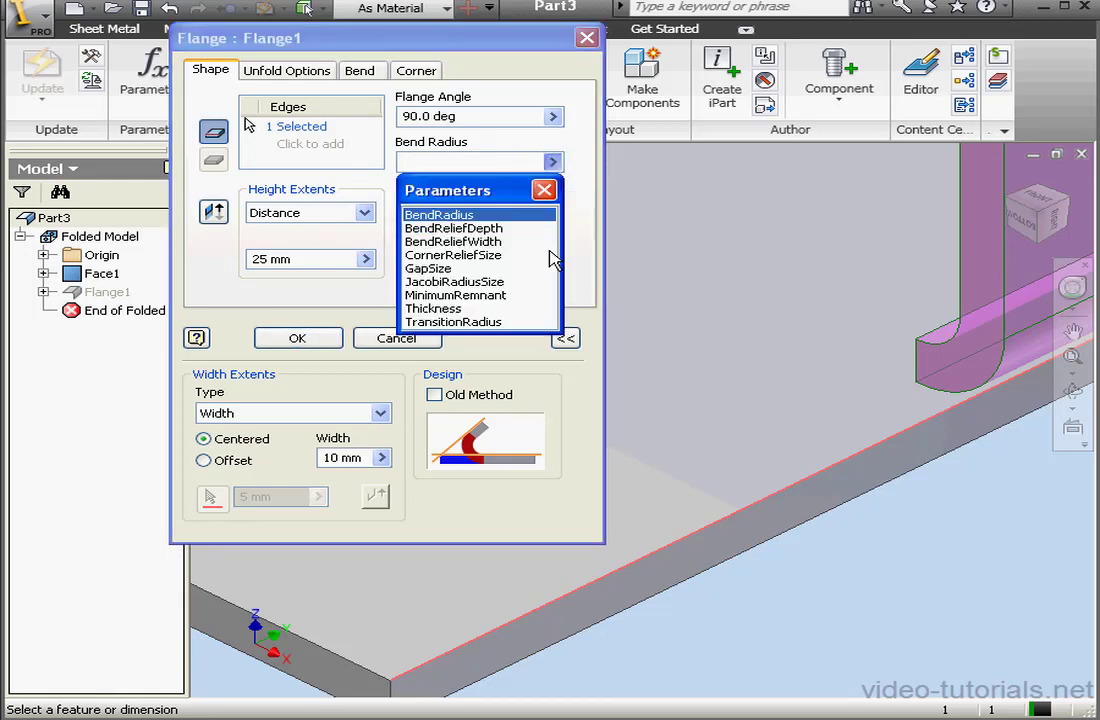
left_click(447, 308)
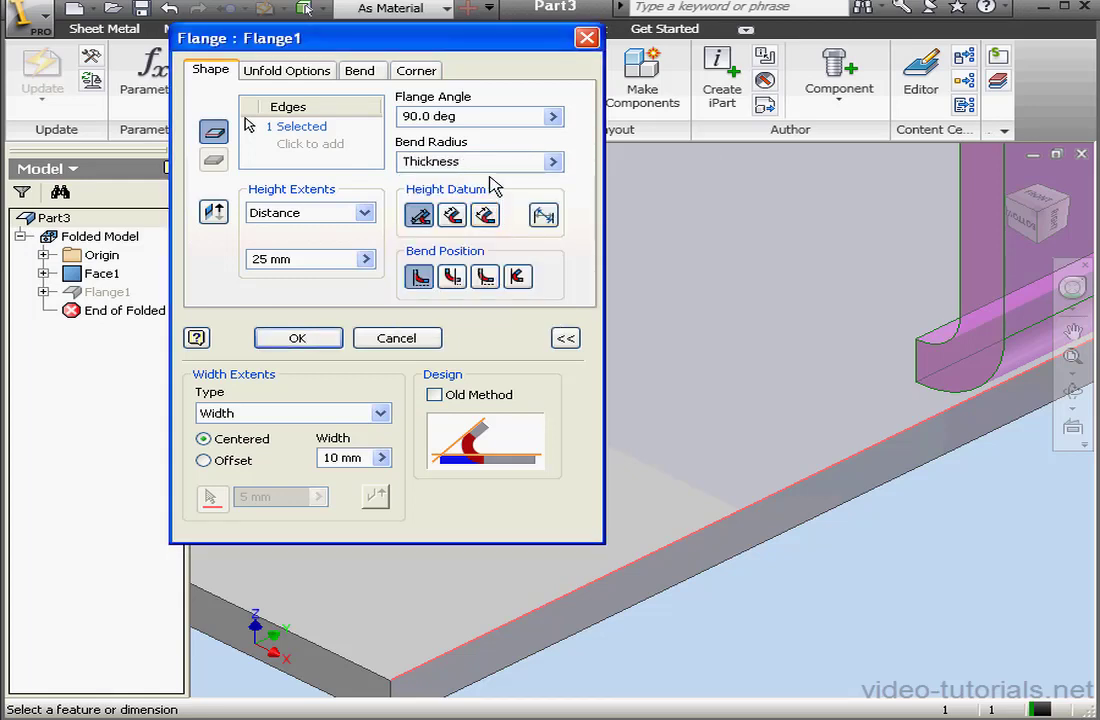
type("*2")
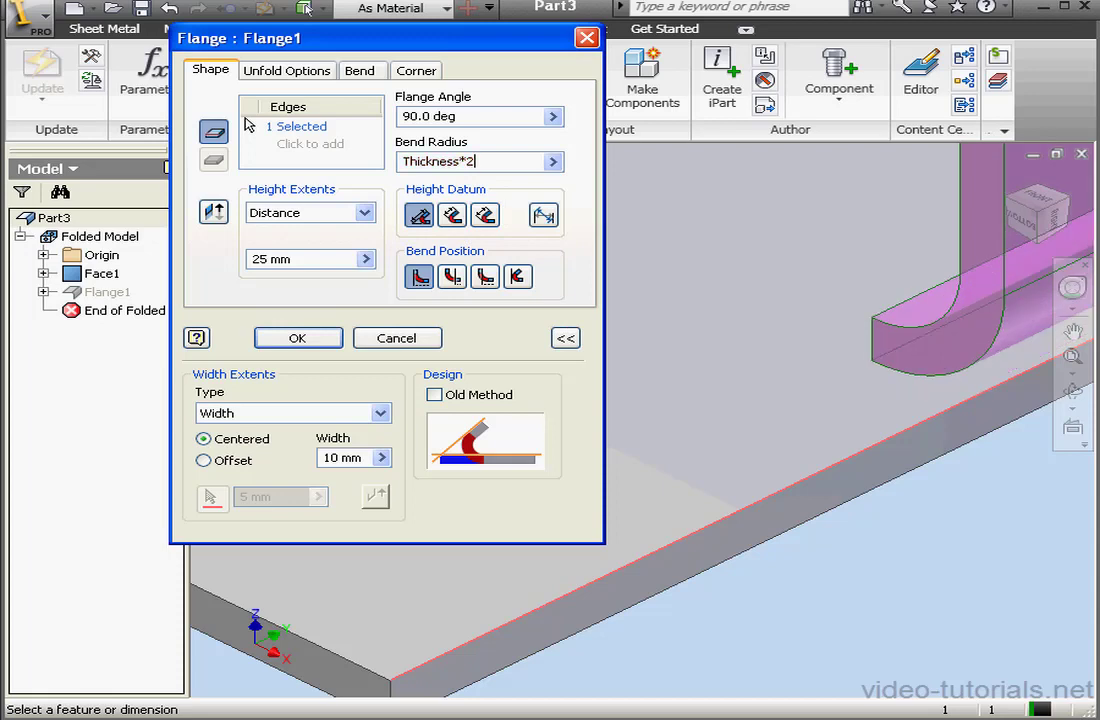
- Change Flange1's bend relief shape to Round and apply the edit
left_click(370, 70)
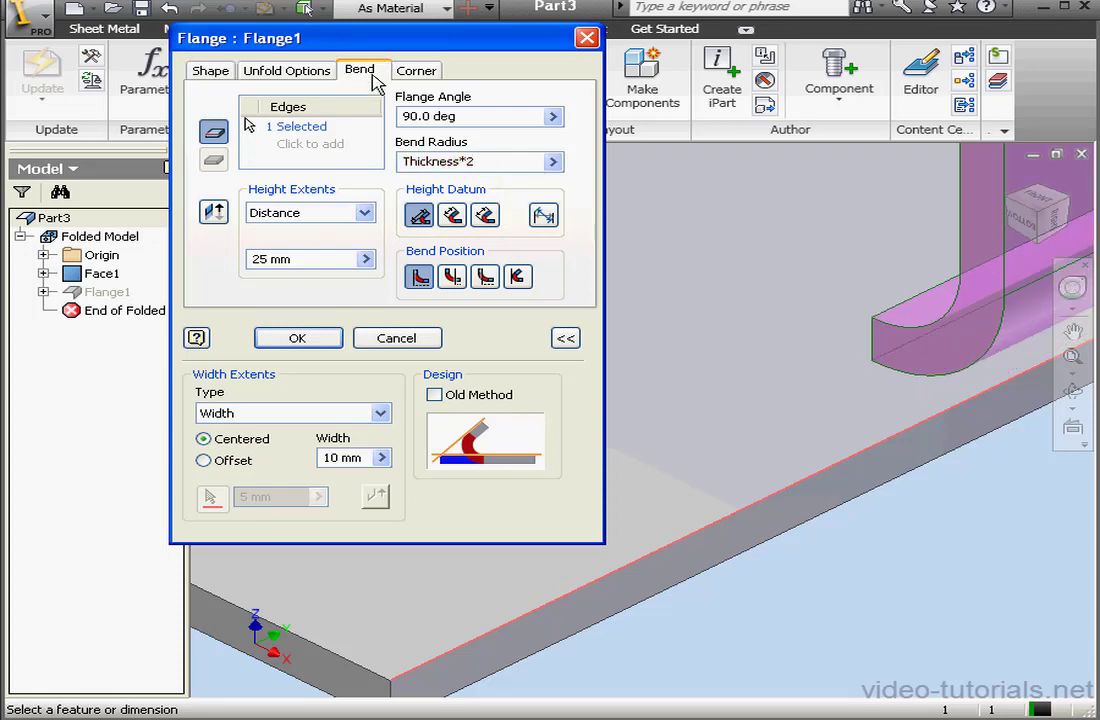
left_click(379, 118)
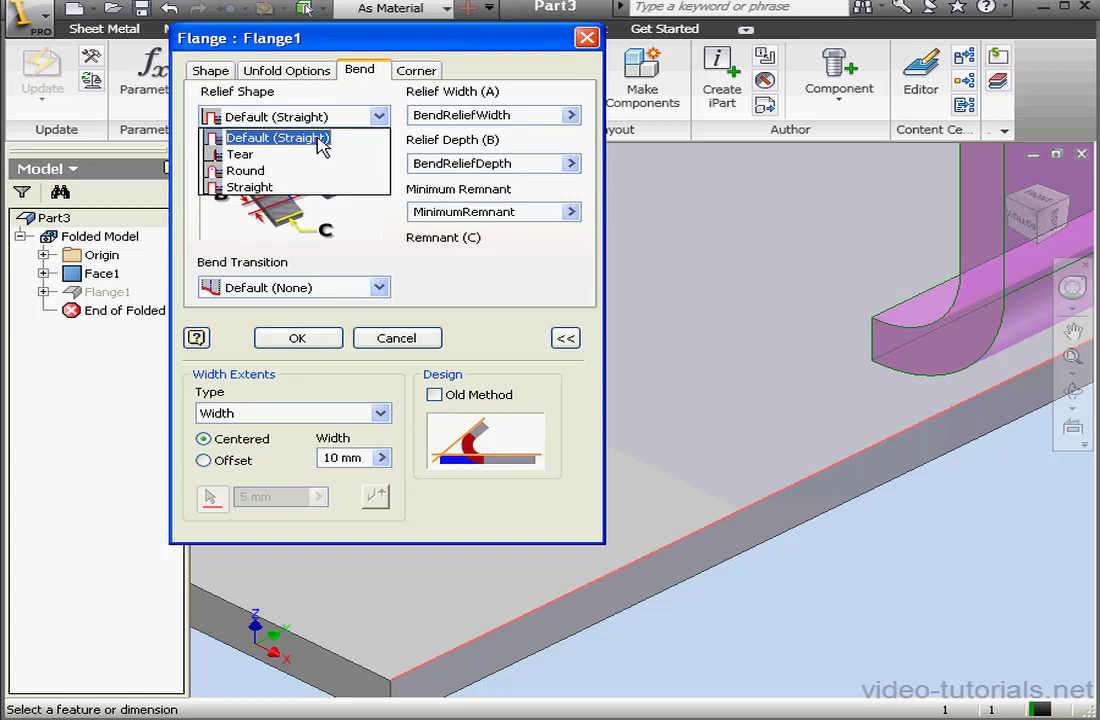
left_click(240, 170)
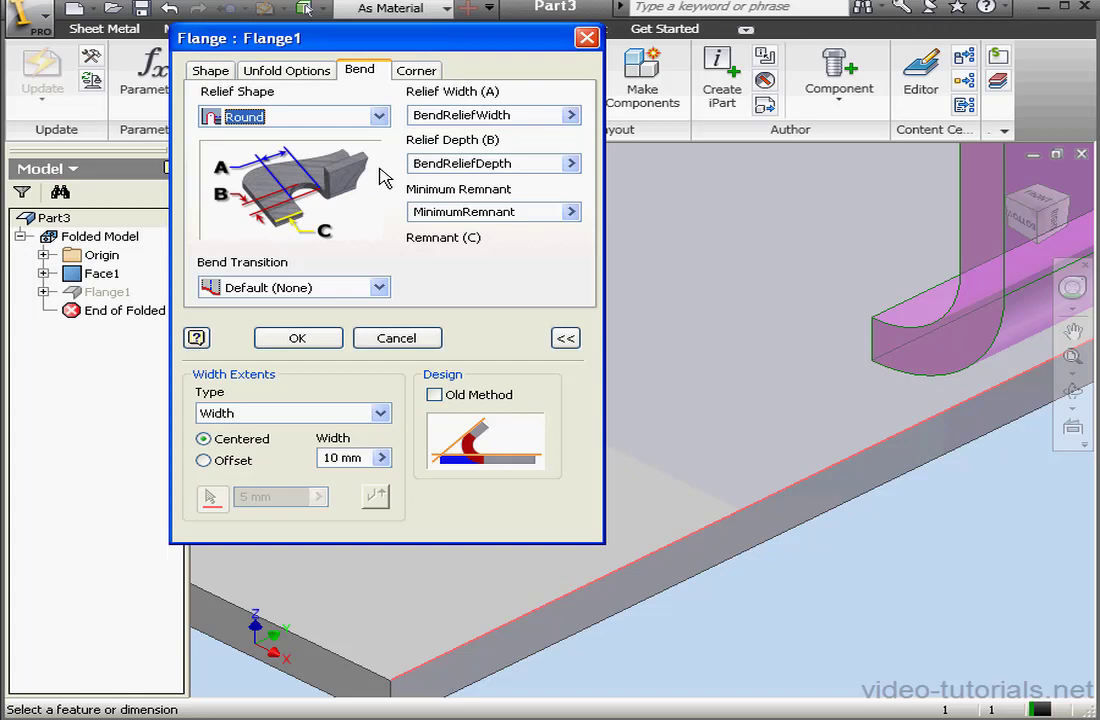
left_click(318, 338)
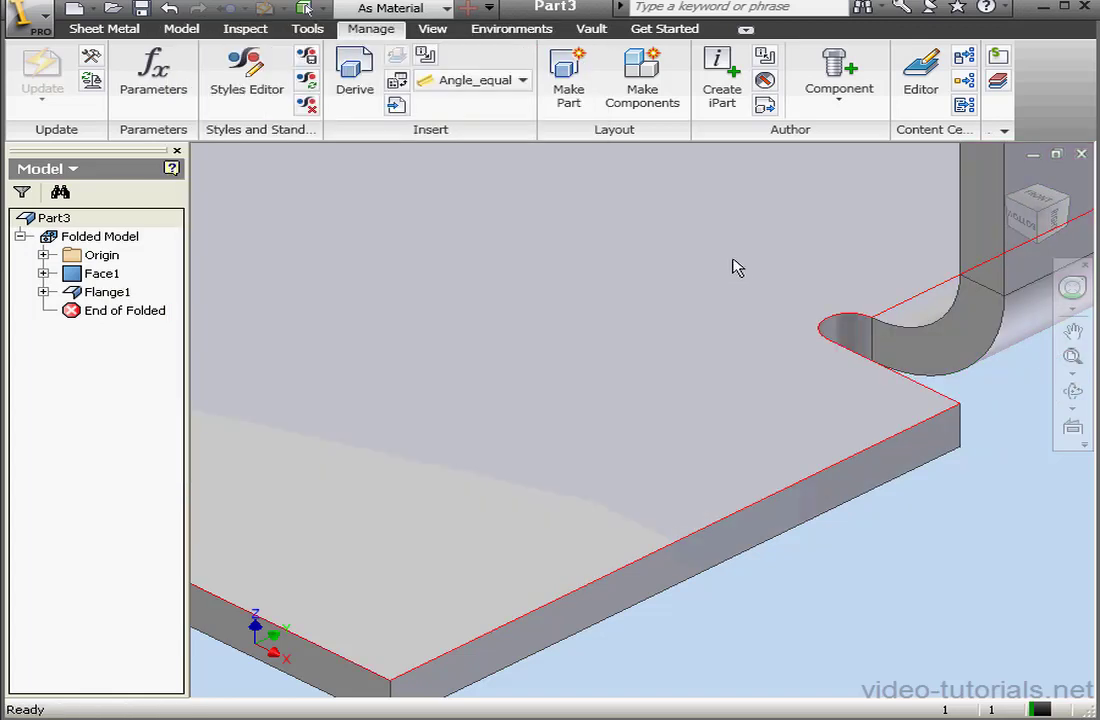
left_click(107, 291)
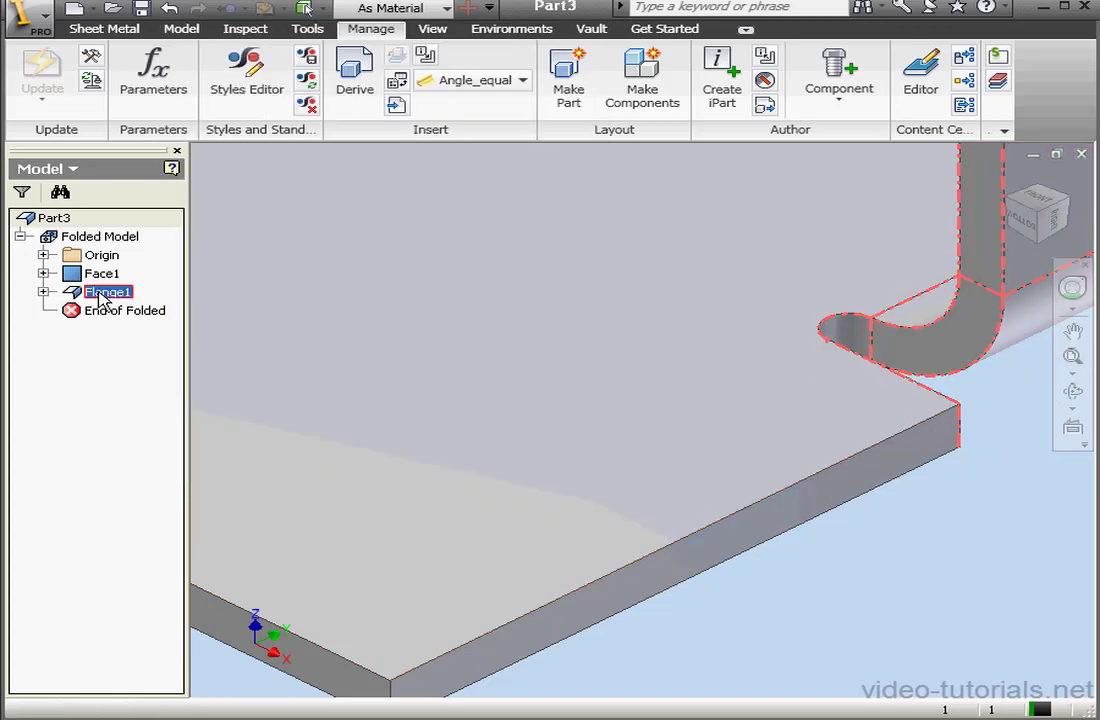
- Offset Flange1 from the plate corner by Thickness*3.1 instead of centring it
double_click(573, 255)
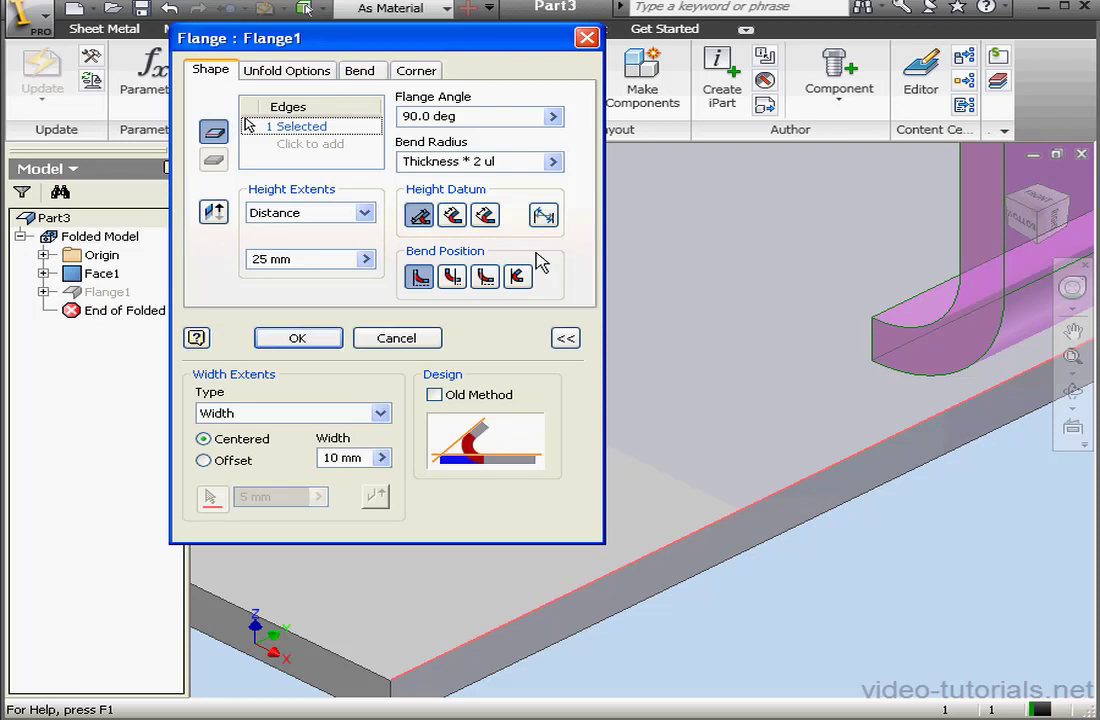
left_click(204, 460)
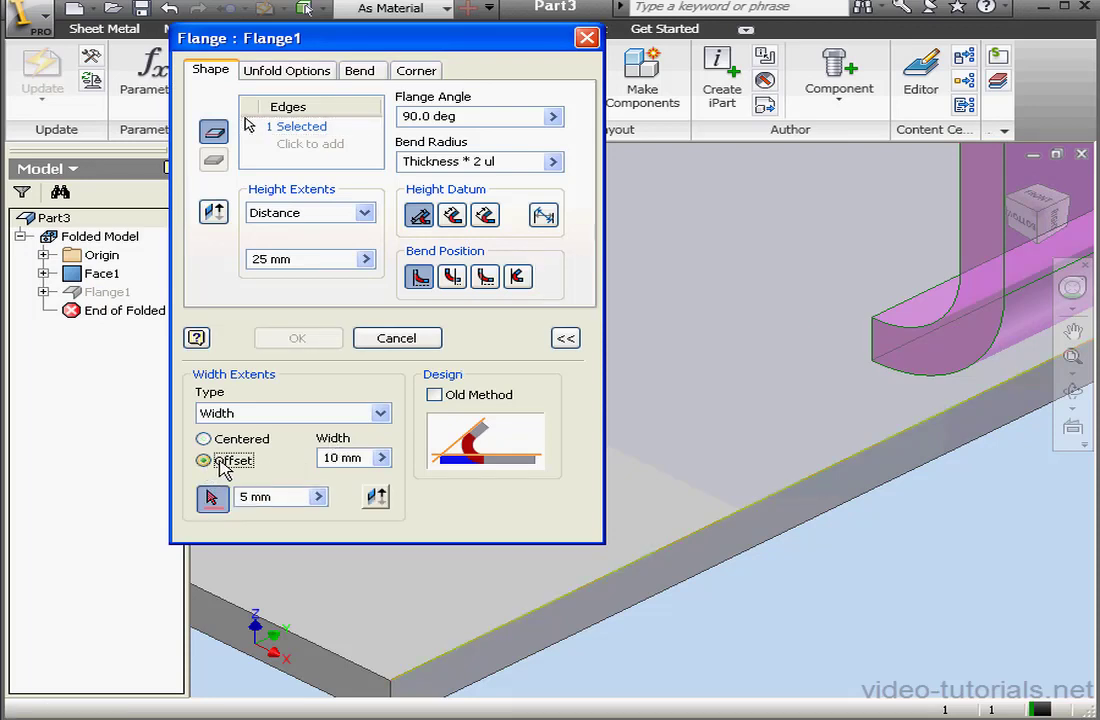
left_click(391, 680)
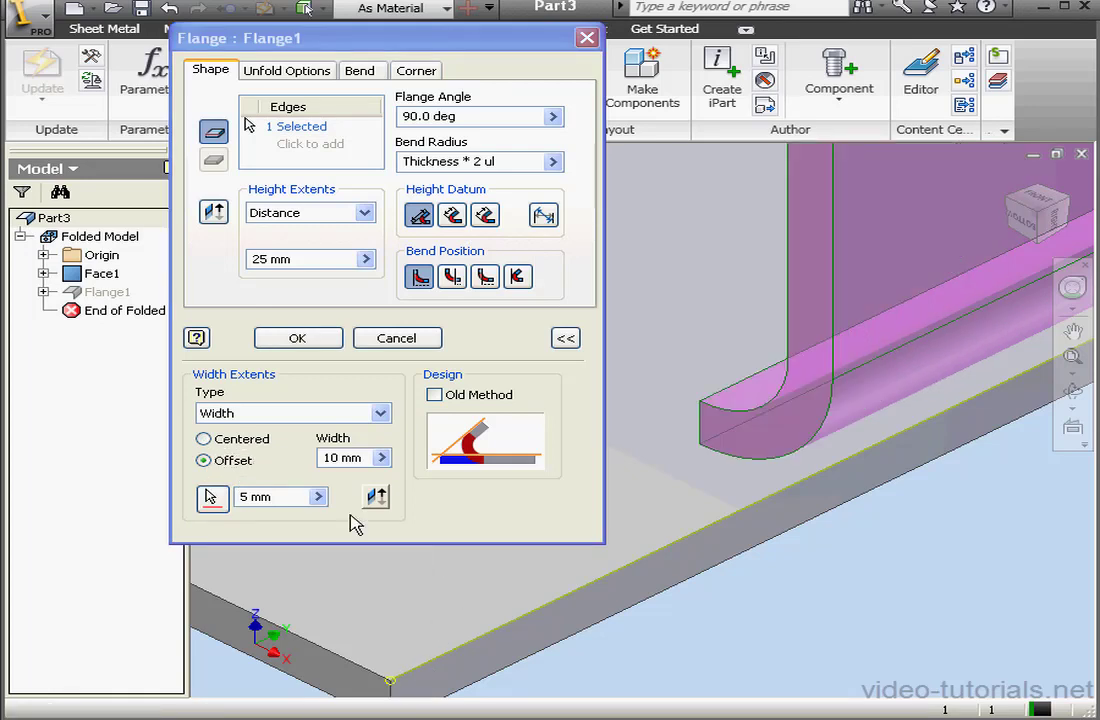
left_click_drag(305, 496, 212, 498)
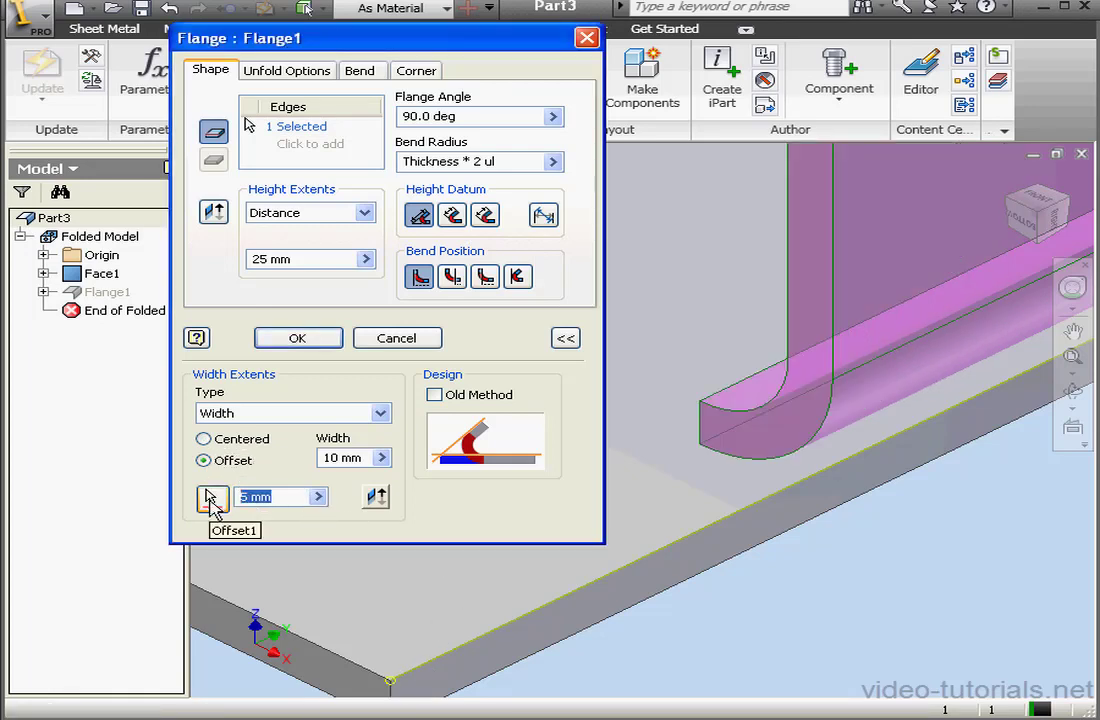
key("BackSpace")
left_click(318, 497)
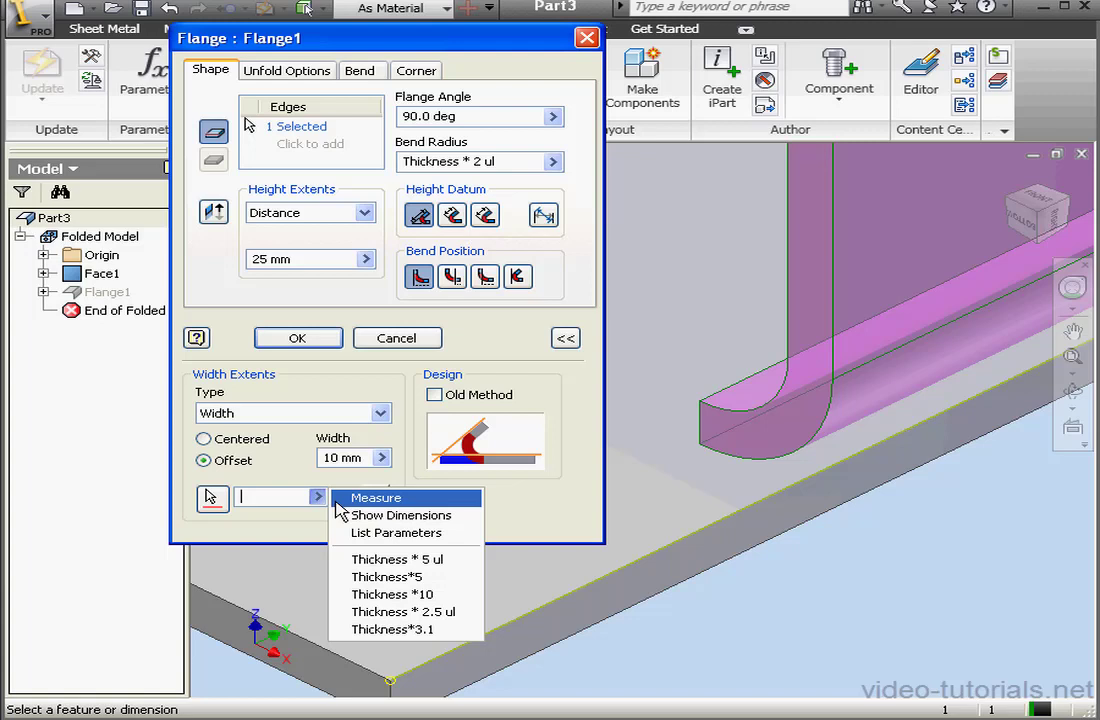
left_click(405, 533)
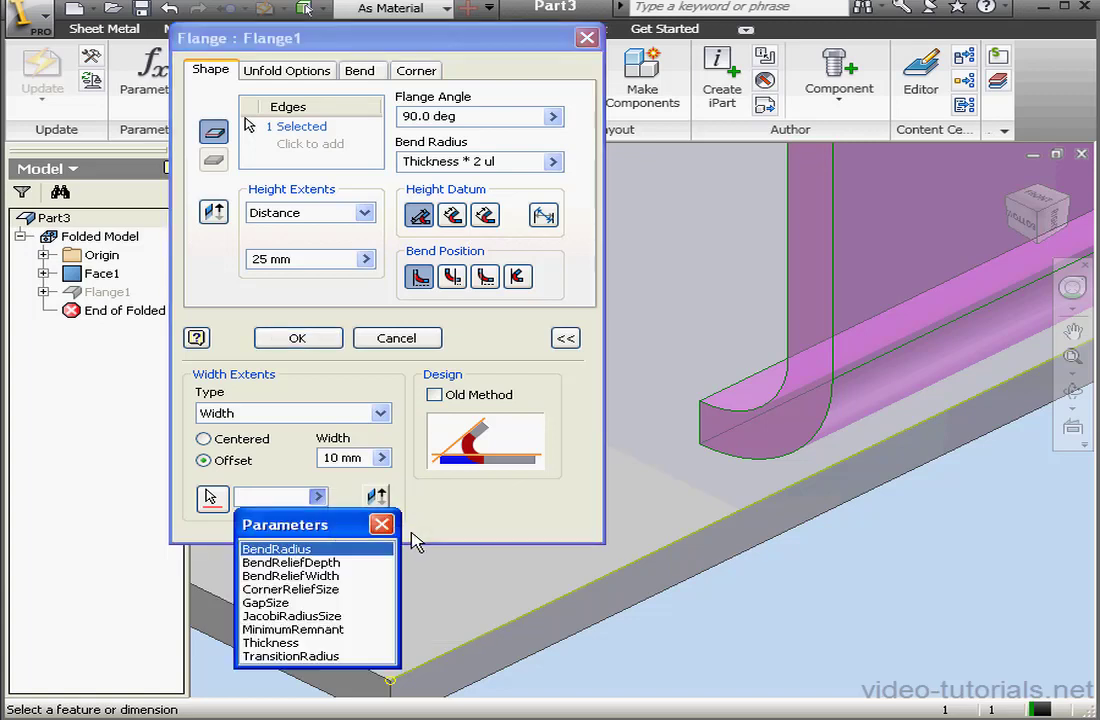
left_click(300, 650)
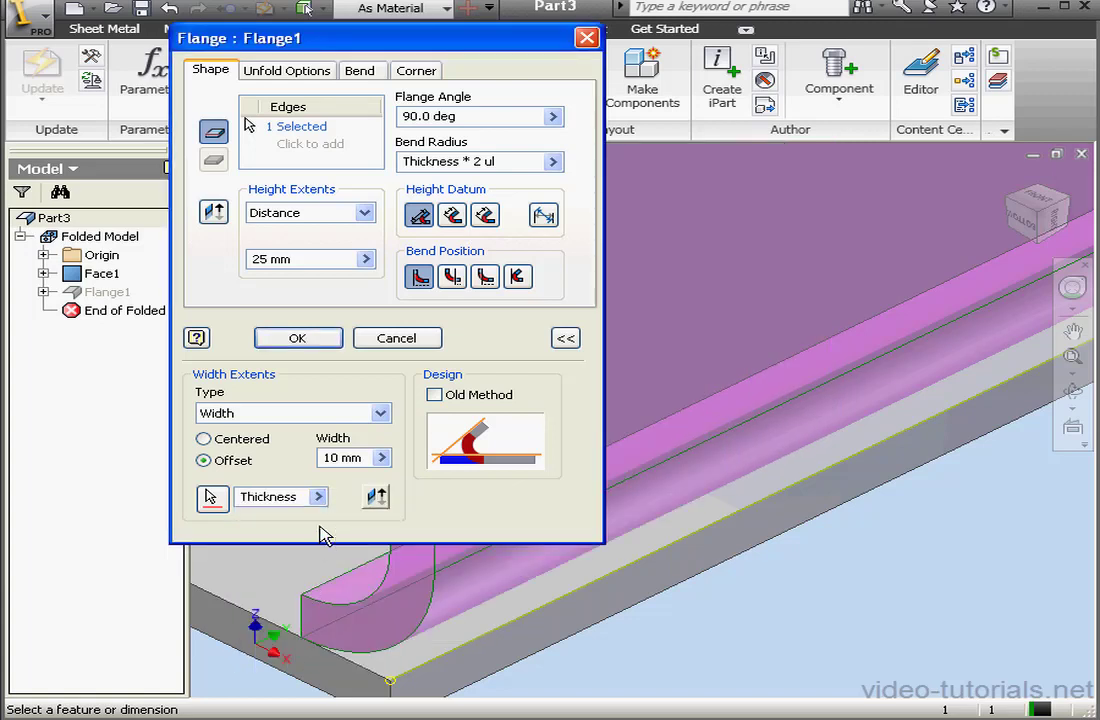
type("*3")
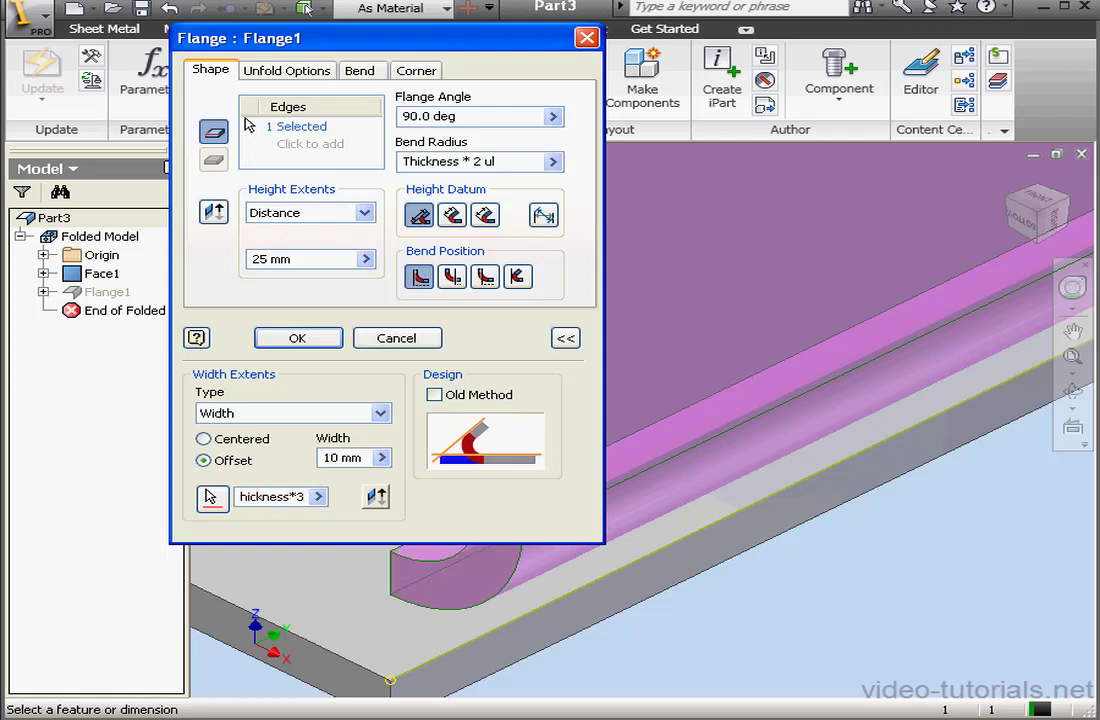
type(".1")
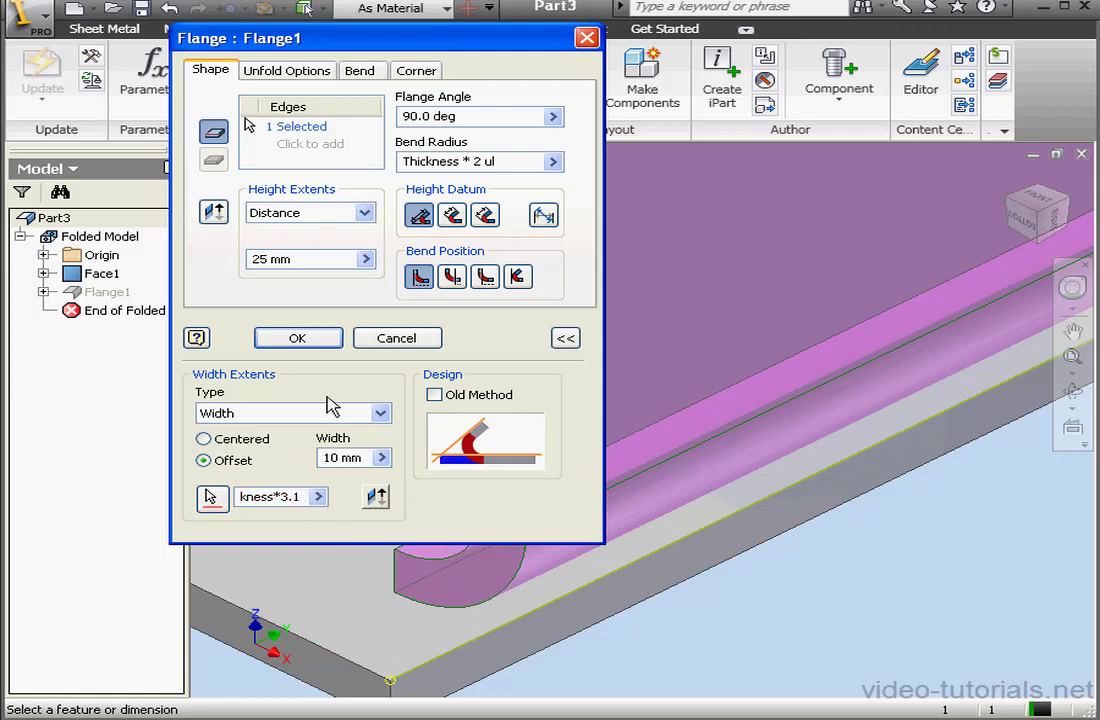
left_click(297, 338)
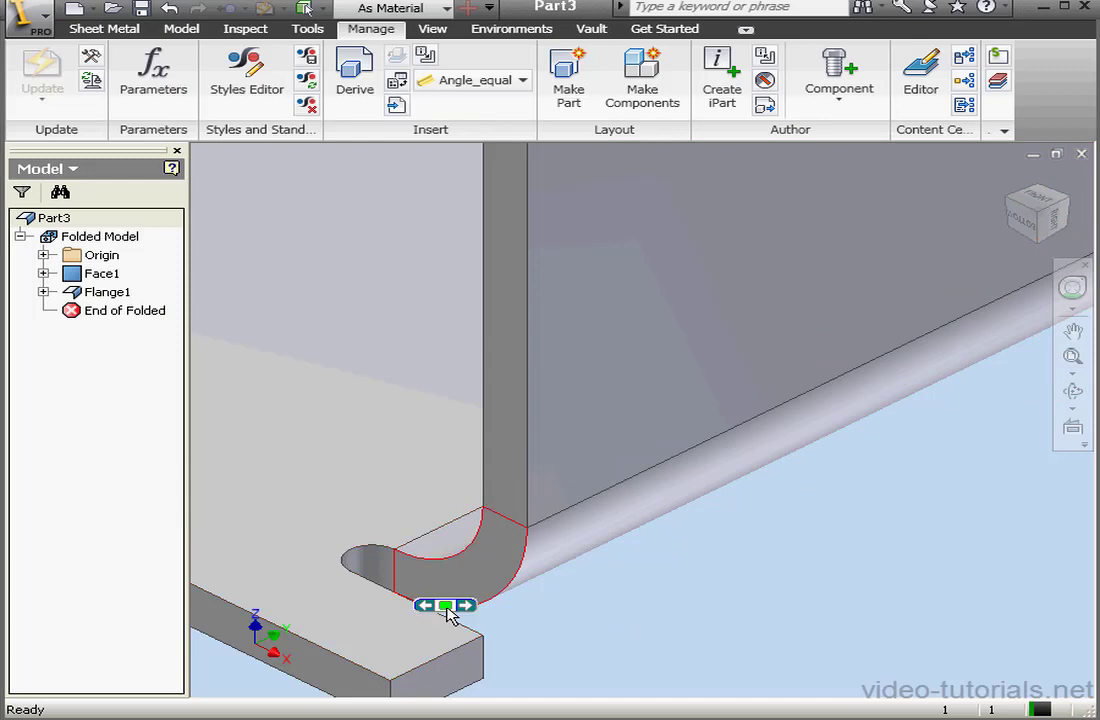
- Measure the relief cutout (1.5 mm, 0.5 mm) and its 1.55 mm distance from the flange edge
left_click(308, 29)
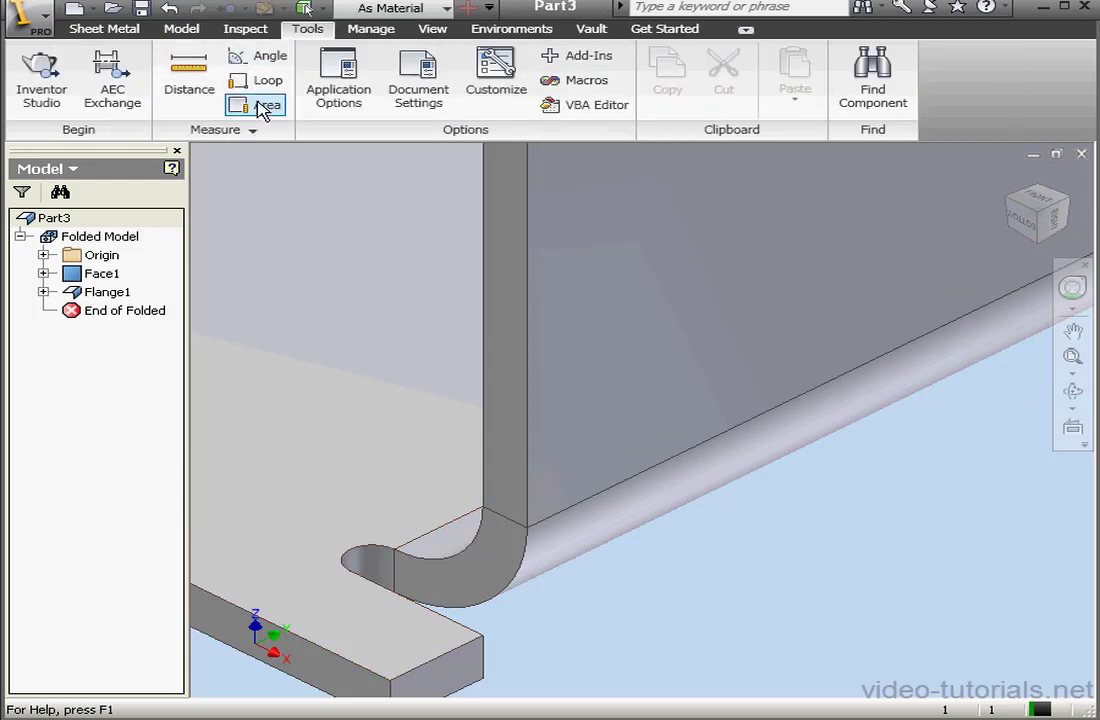
left_click(190, 72)
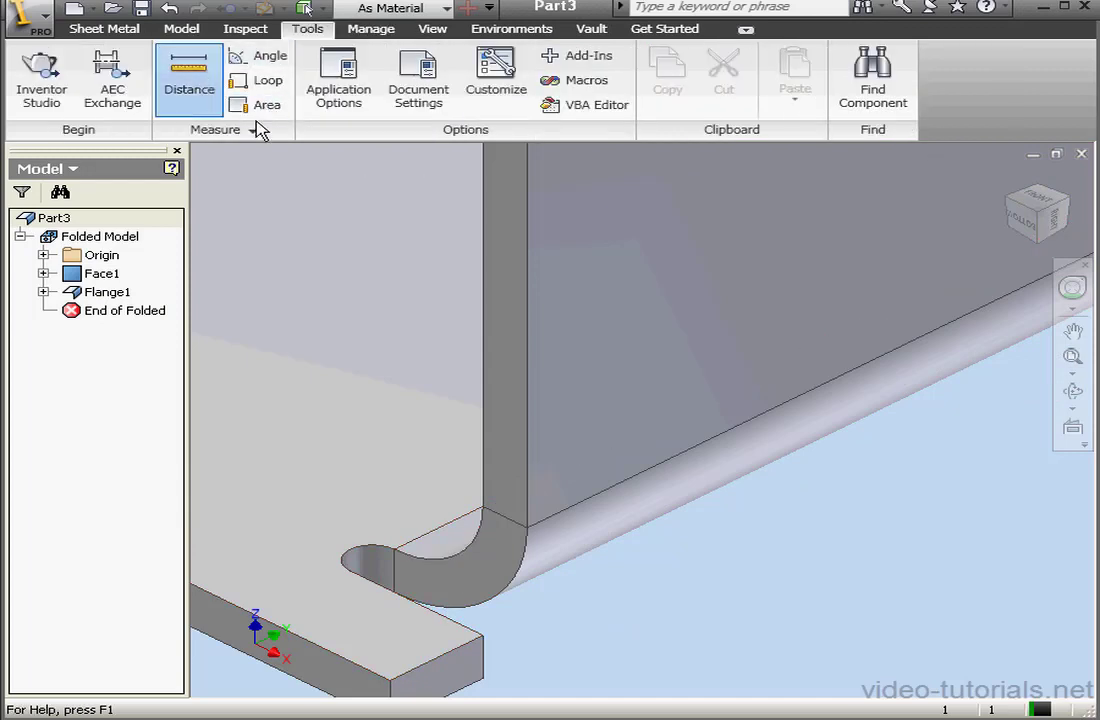
left_click(470, 656)
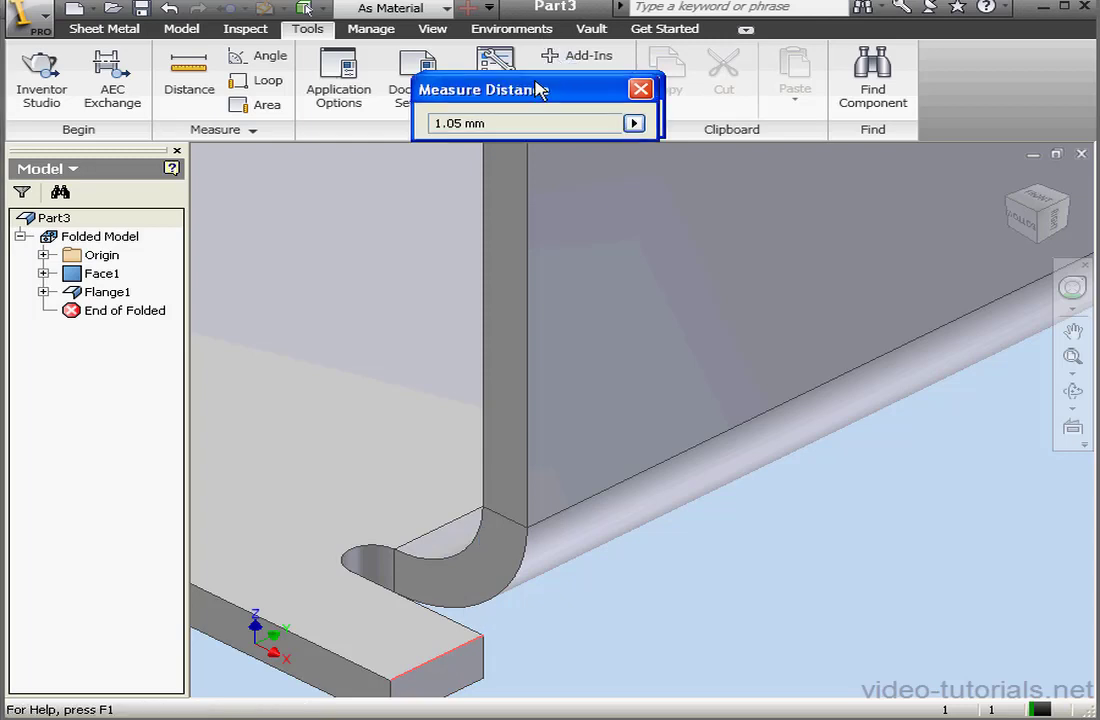
left_click_drag(538, 88, 339, 337)
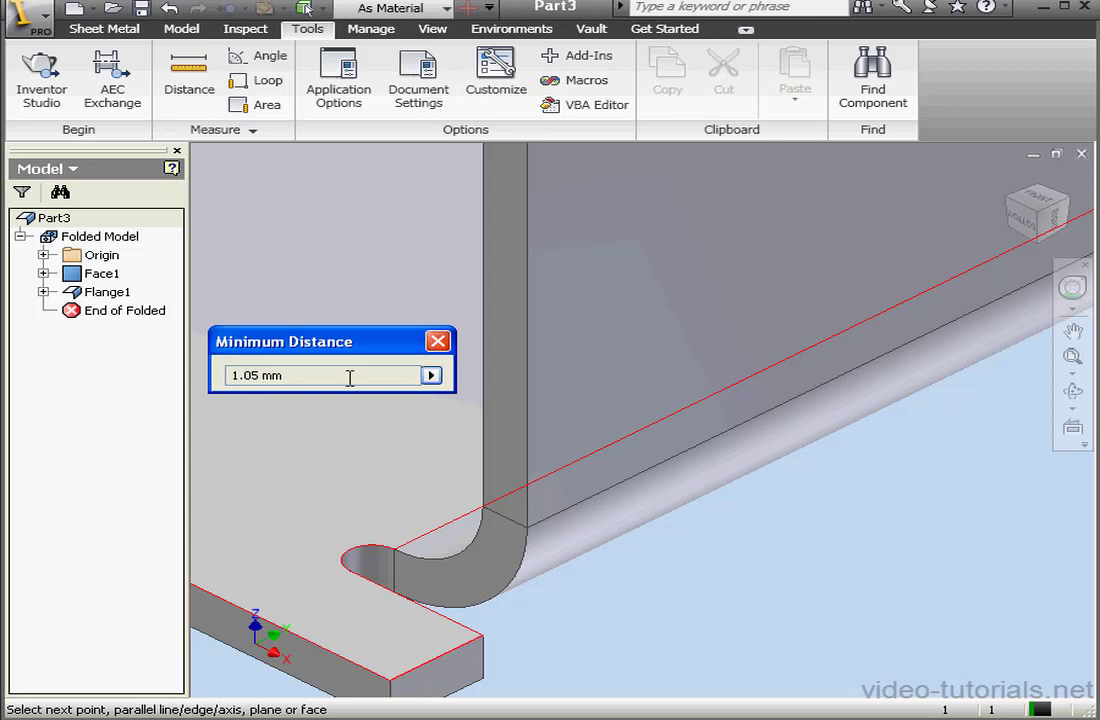
left_click(402, 556)
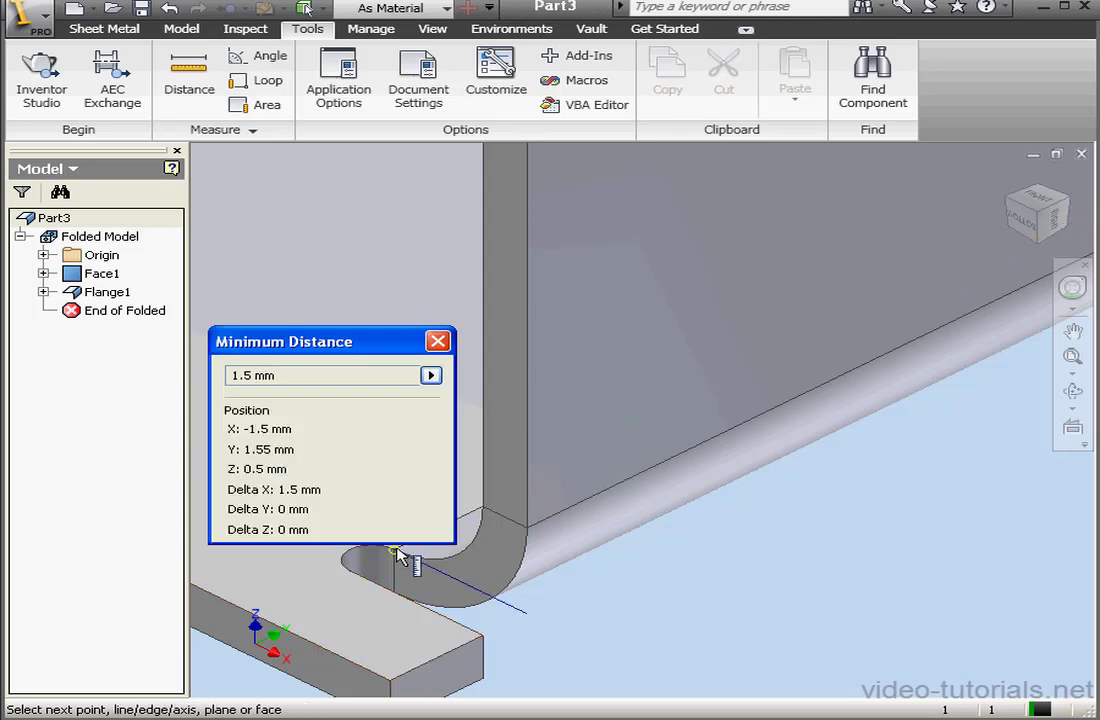
left_click(352, 570)
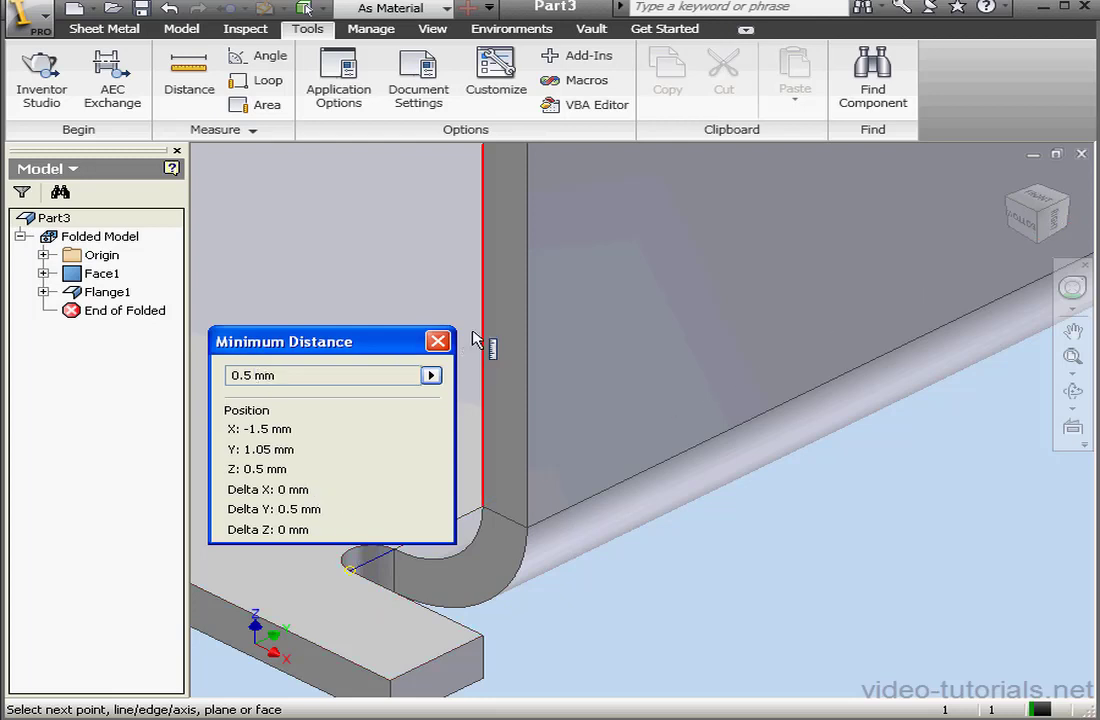
left_click(395, 553)
left_click(276, 628)
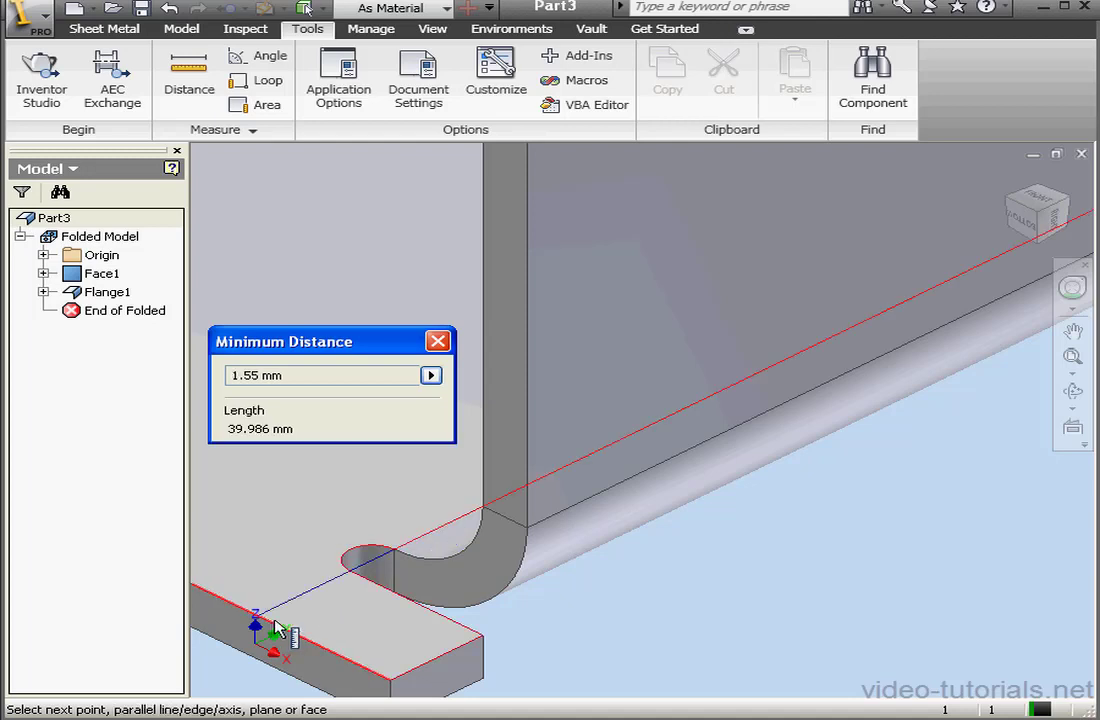
left_click(438, 341)
- Change Flange1's offset from Thickness*3.1 to Thickness*2.5
double_click(107, 293)
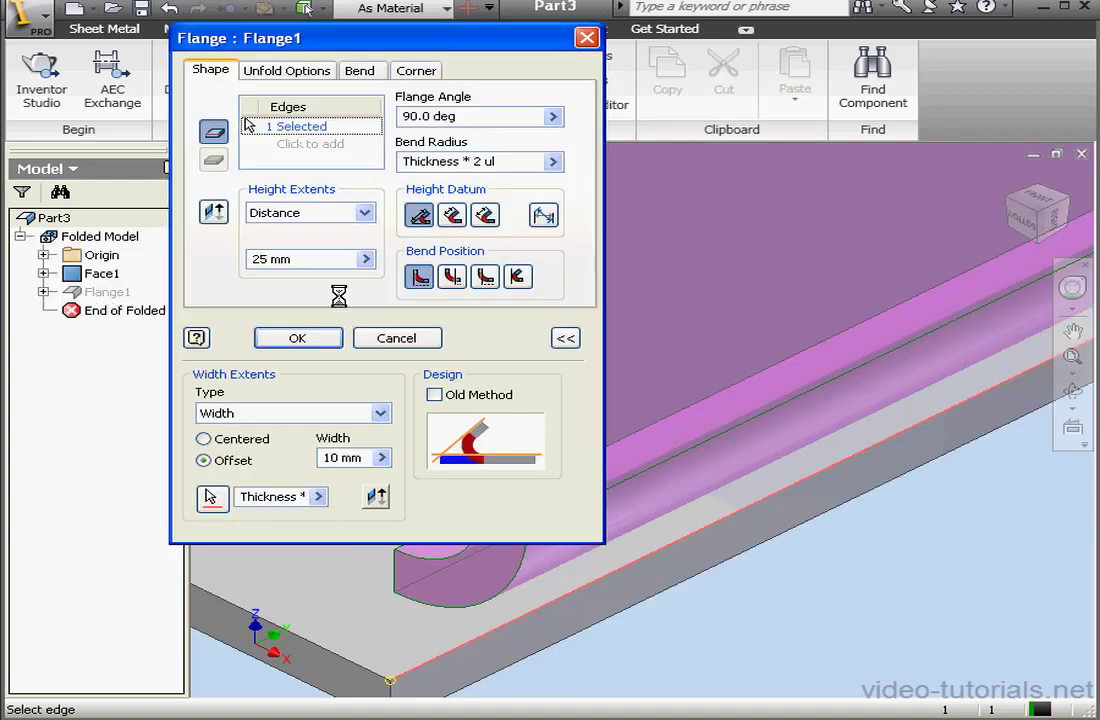
left_click(290, 496)
left_click(288, 496)
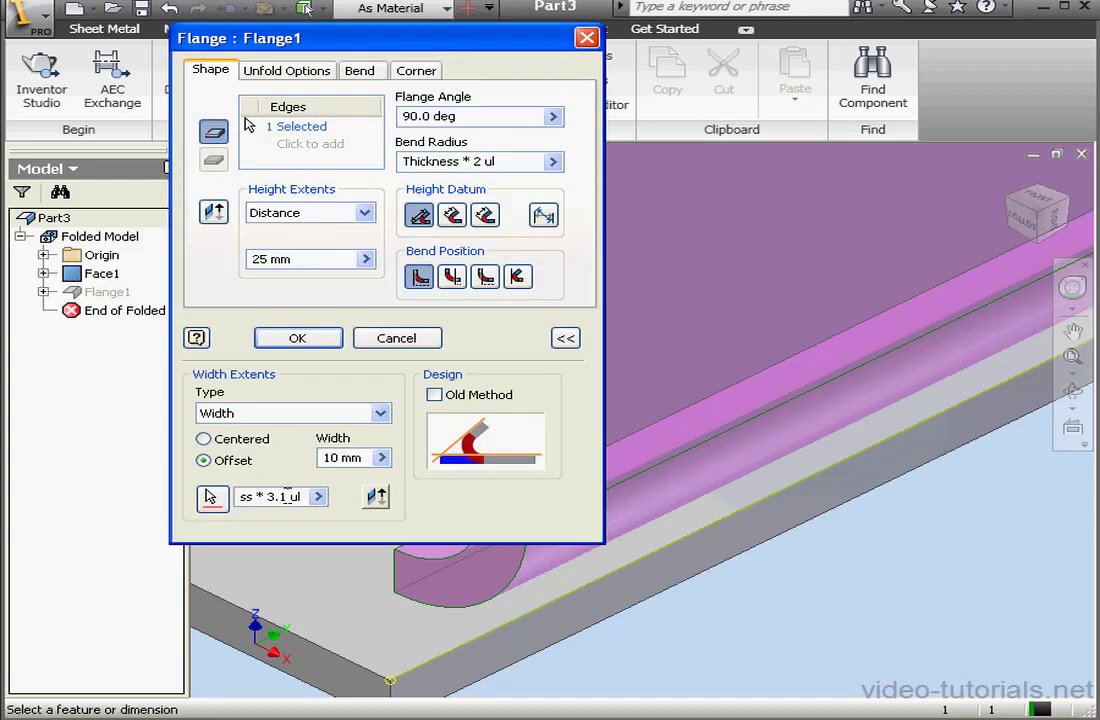
left_click_drag(268, 496, 289, 497)
type("2.5")
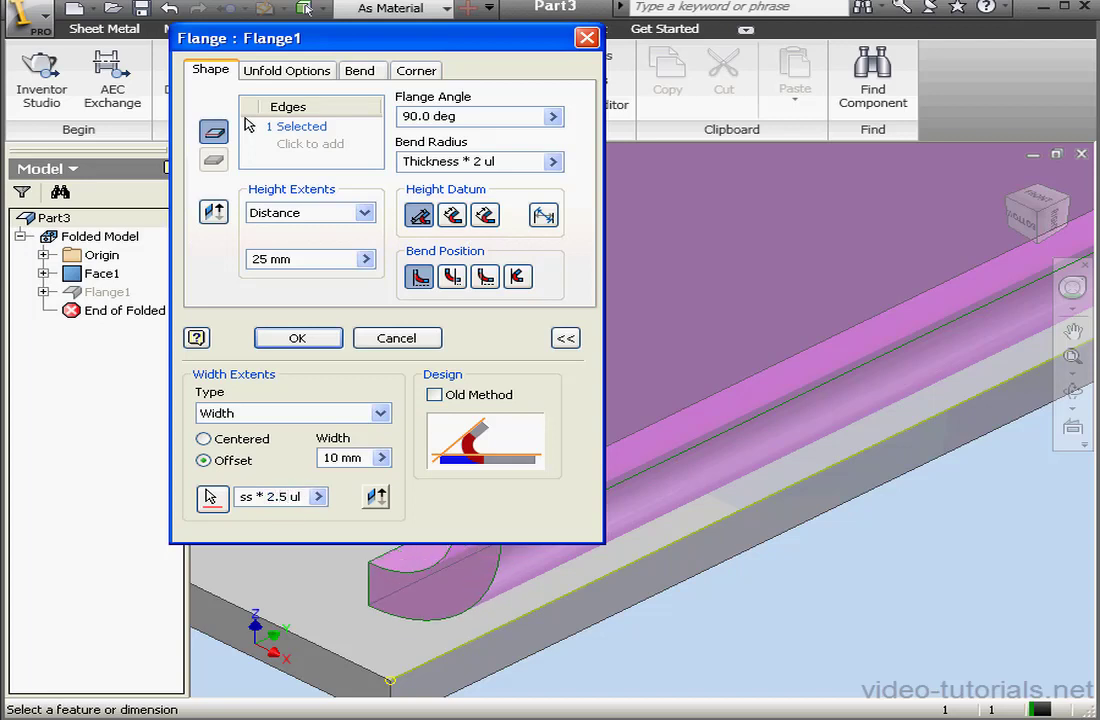
left_click(302, 340)
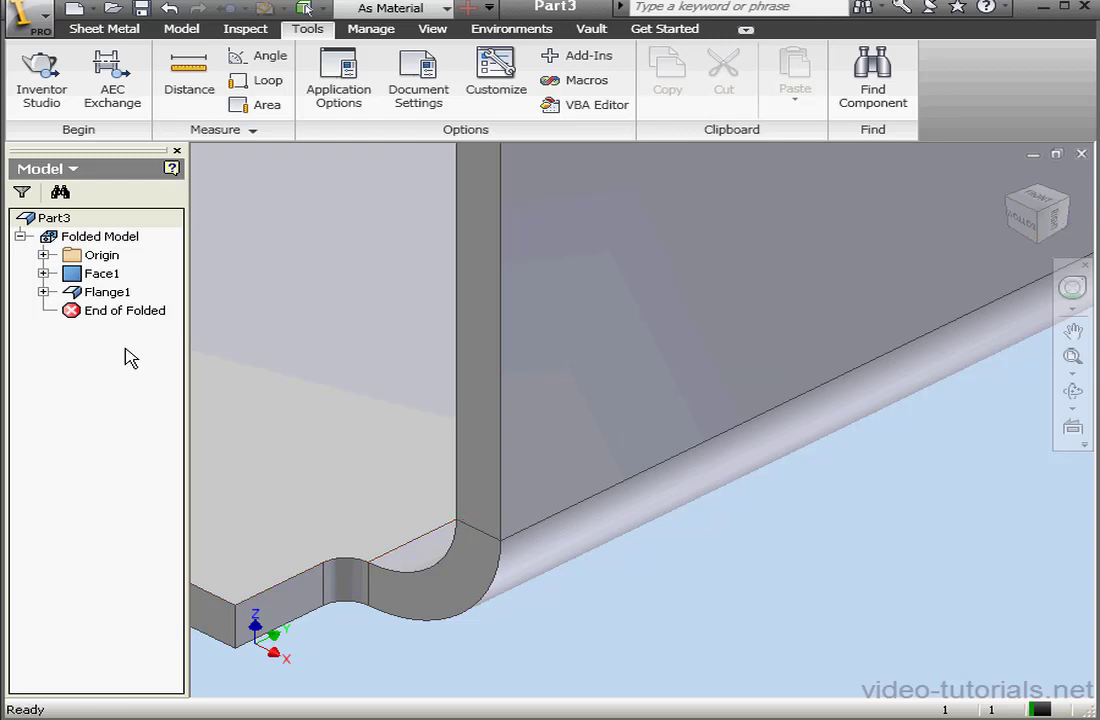
- Switch Flange1's bend relief shape from Round to Tear
double_click(107, 293)
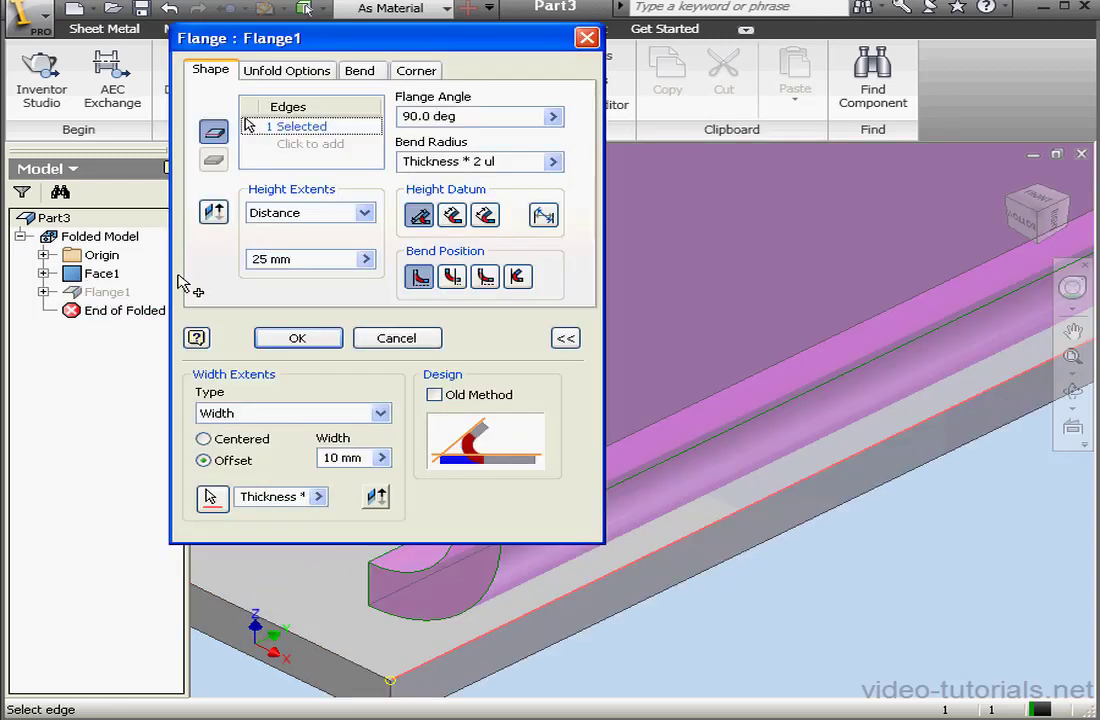
left_click(362, 70)
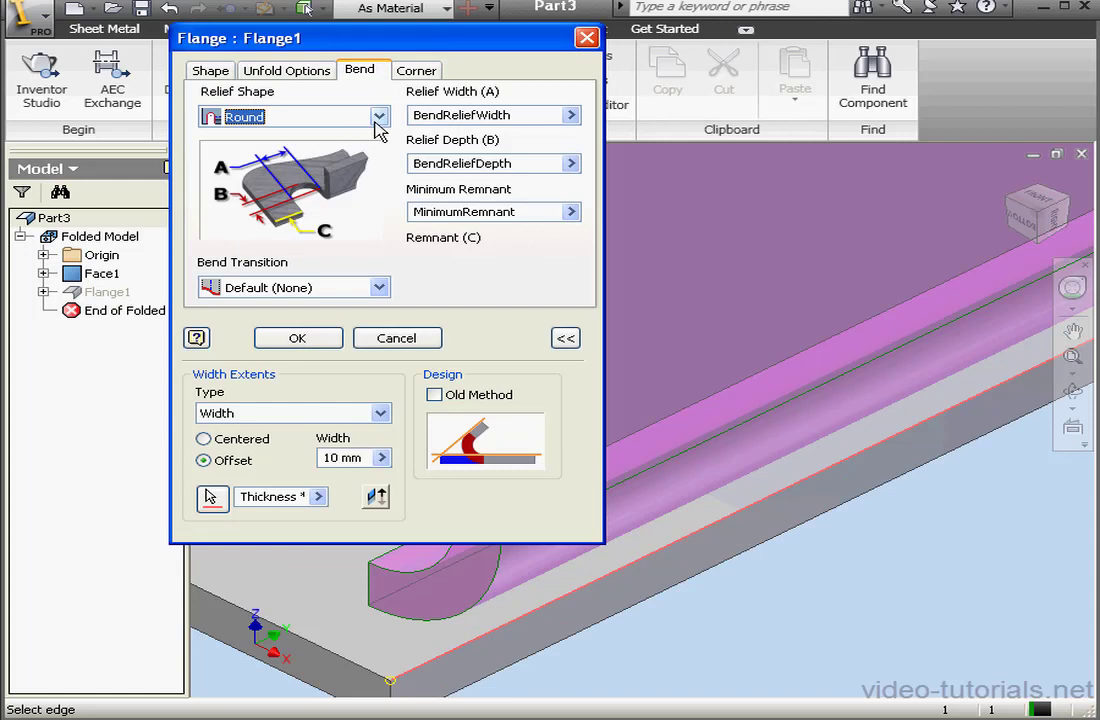
left_click(379, 116)
left_click(312, 153)
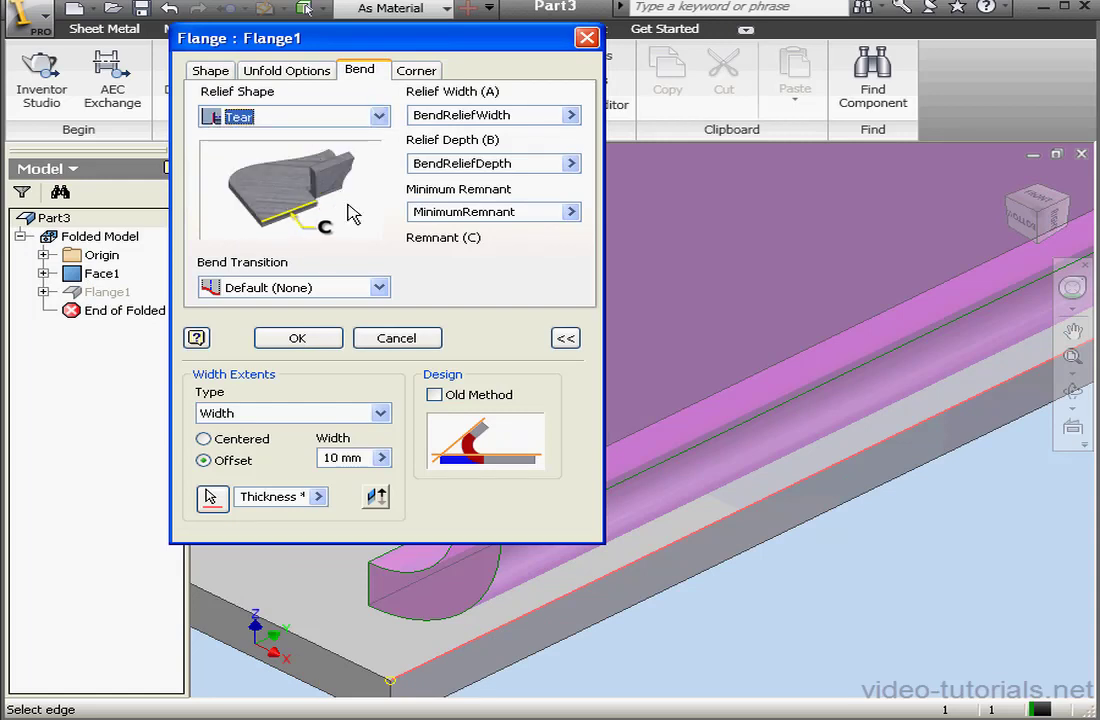
left_click(300, 338)
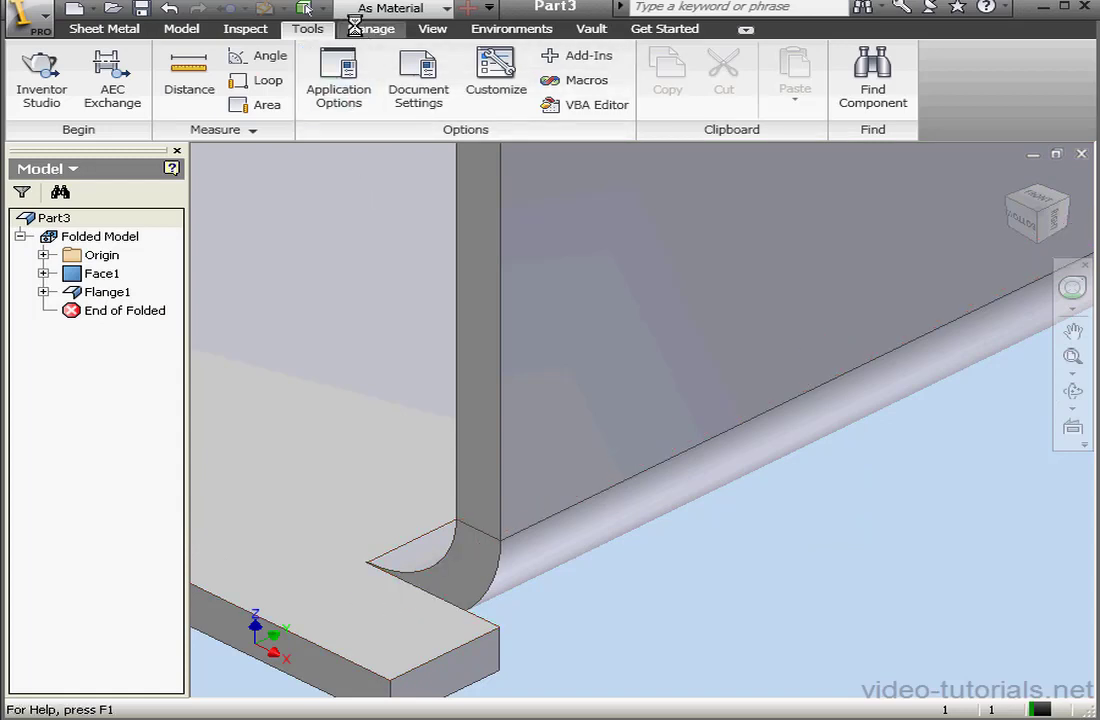
left_click(356, 26)
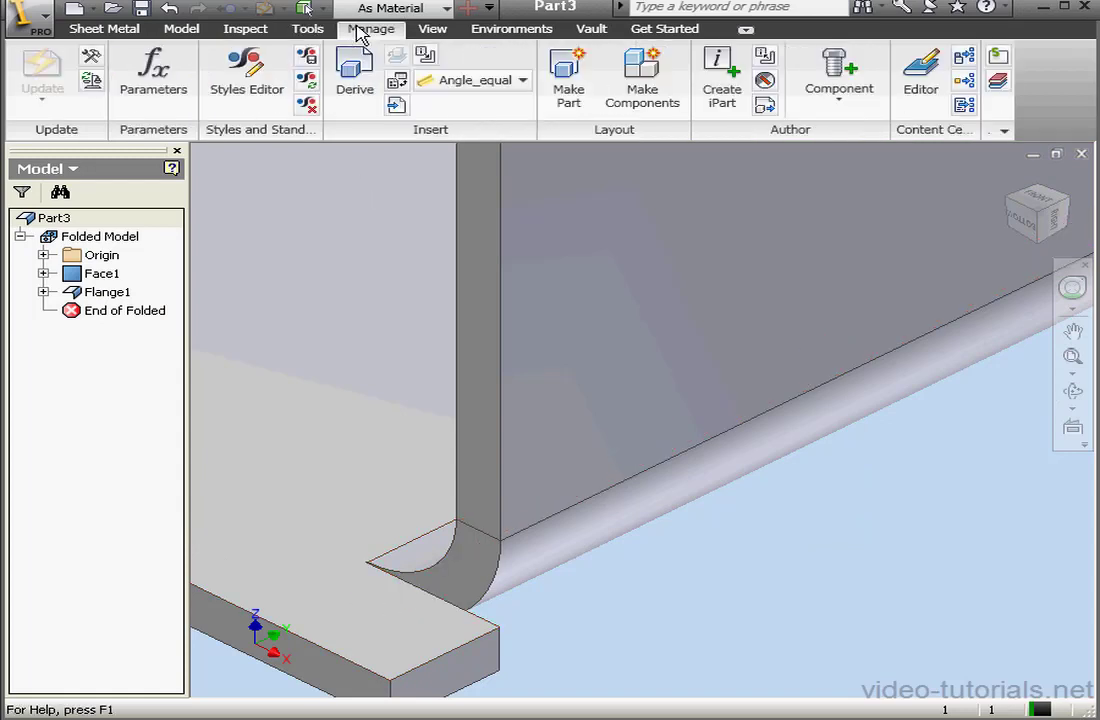
- Set the Default_mm sheet-metal rule's relief shape to Round and save the style
left_click(272, 78)
left_click(425, 130)
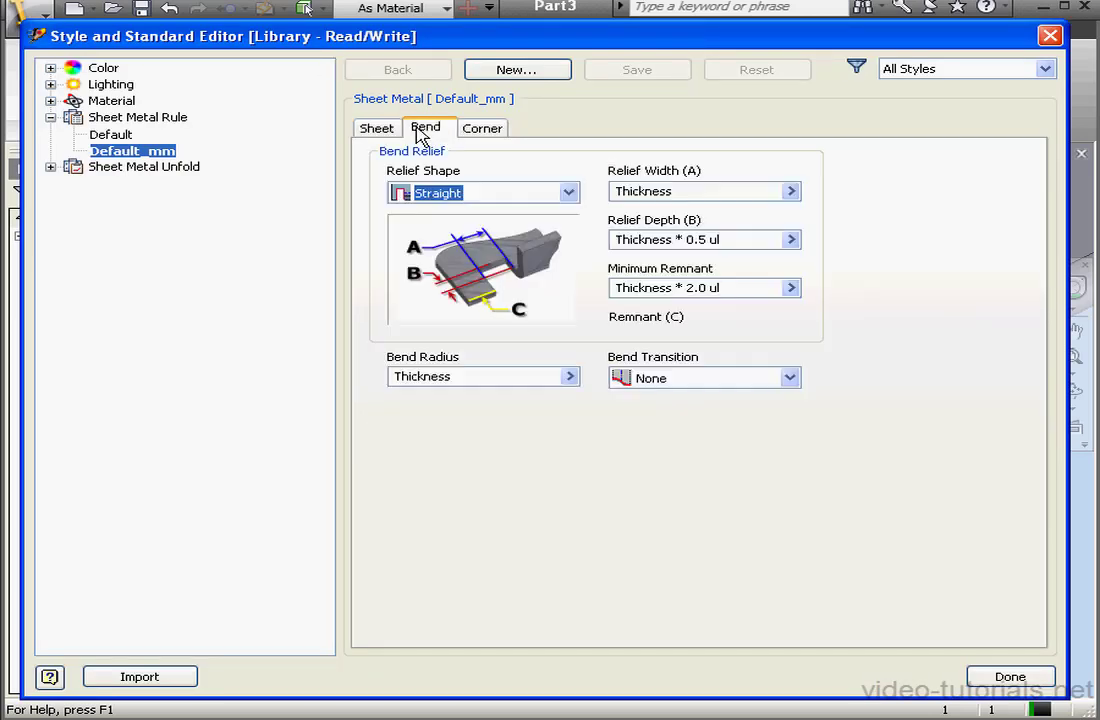
left_click(568, 192)
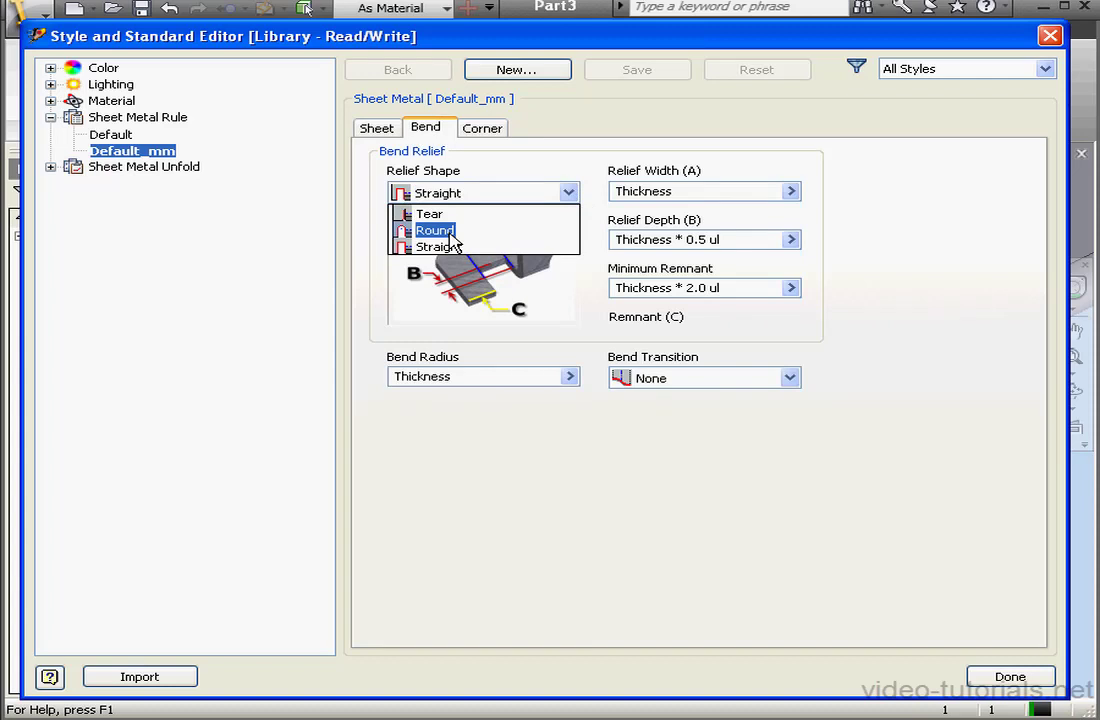
left_click(449, 233)
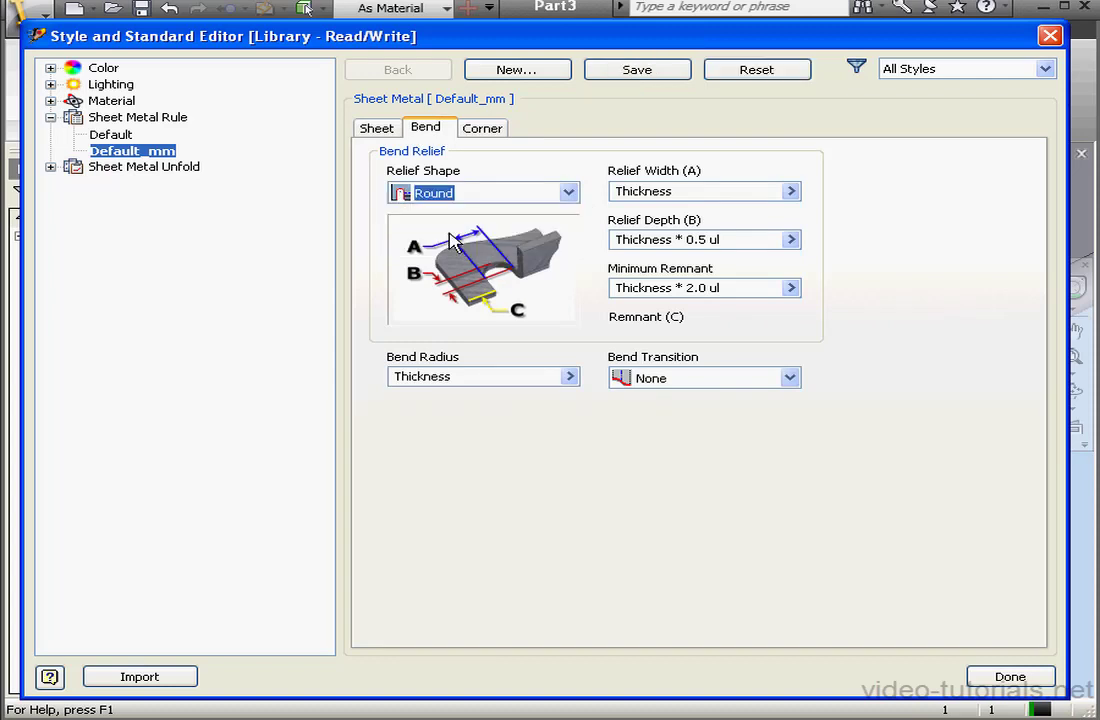
left_click(660, 70)
left_click(1010, 678)
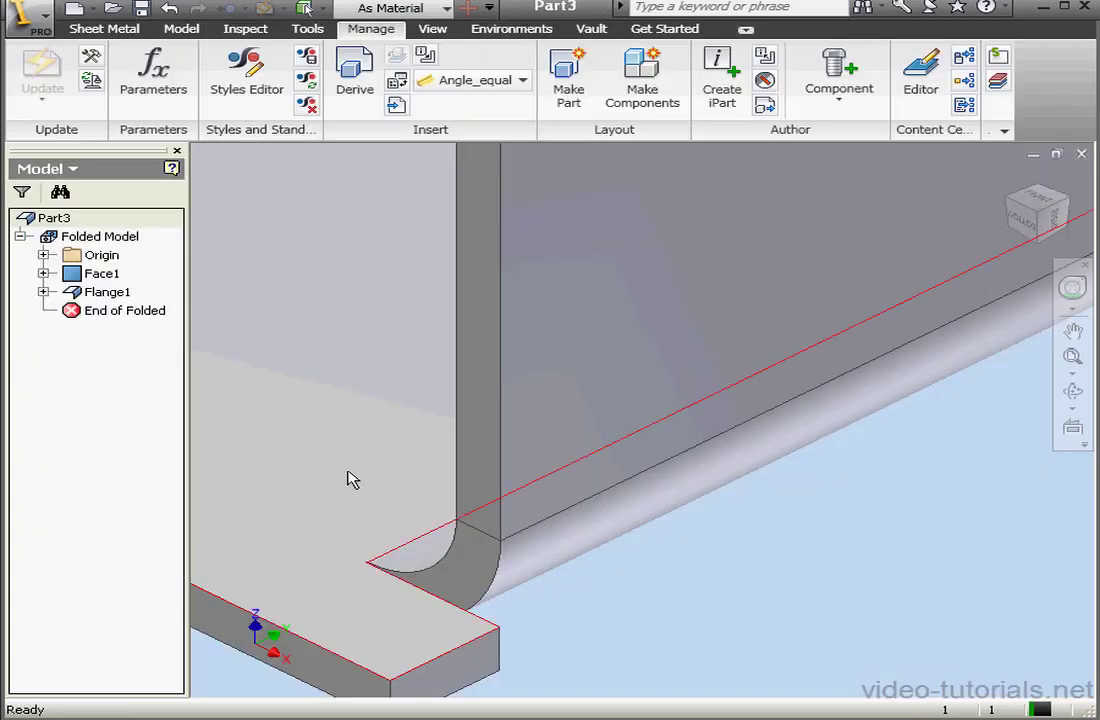
- Set Flange1's bend relief shape to Default (Round)
left_click(107, 291)
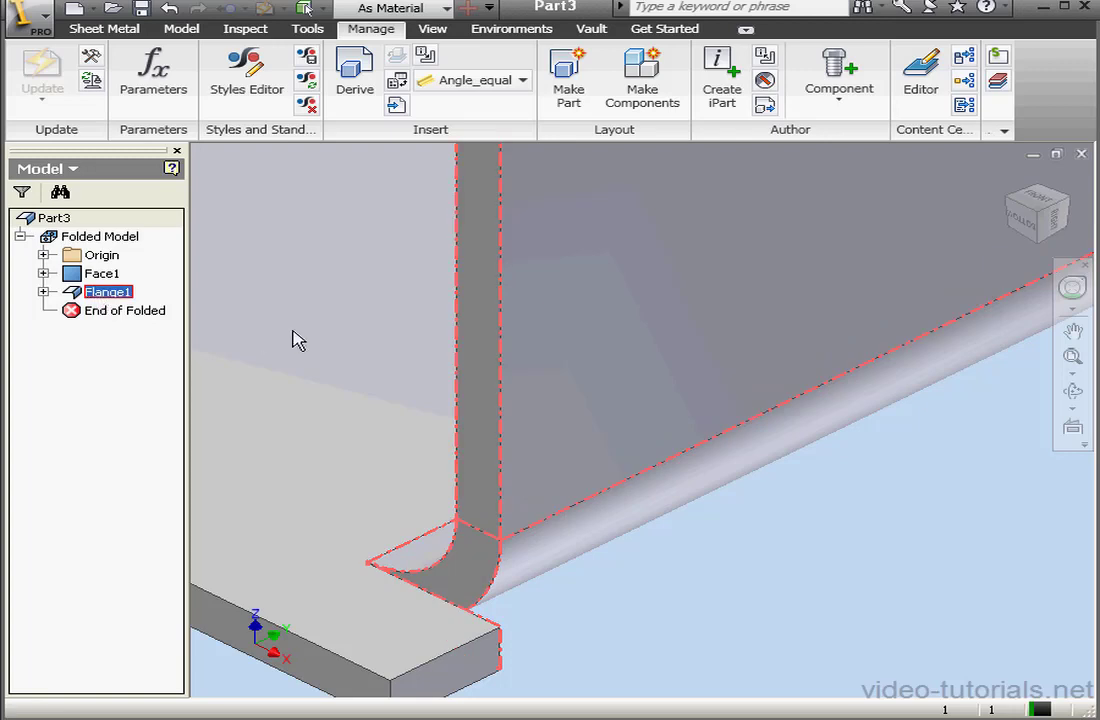
right_click(252, 290)
left_click(282, 316)
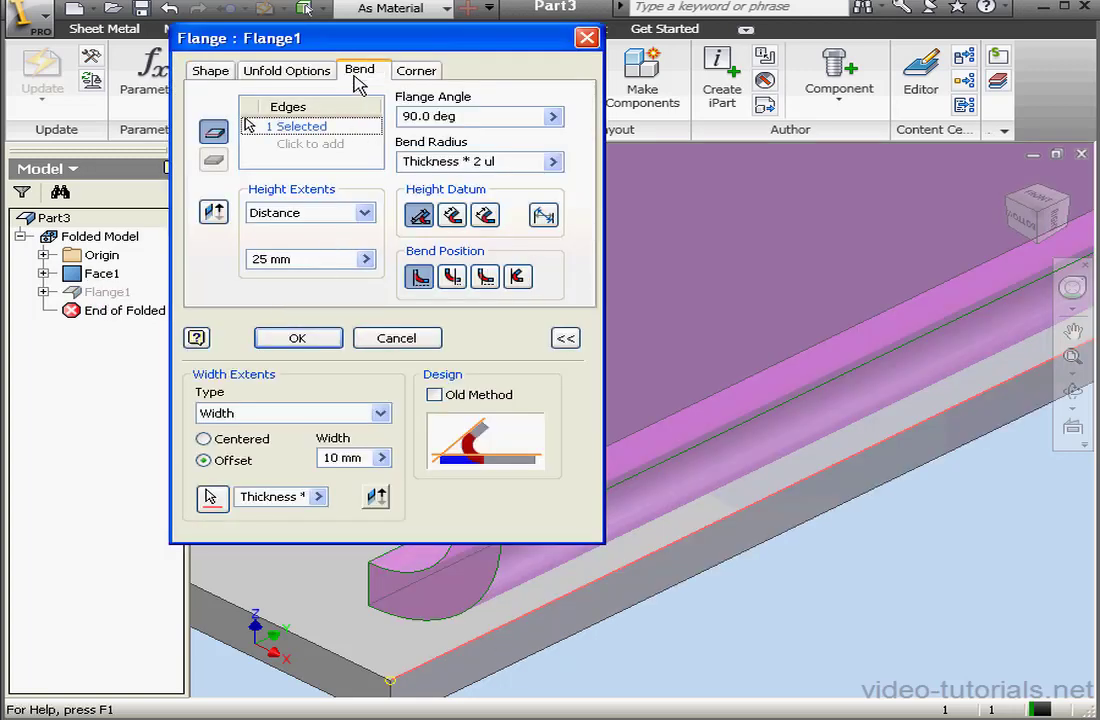
left_click(358, 72)
left_click(377, 117)
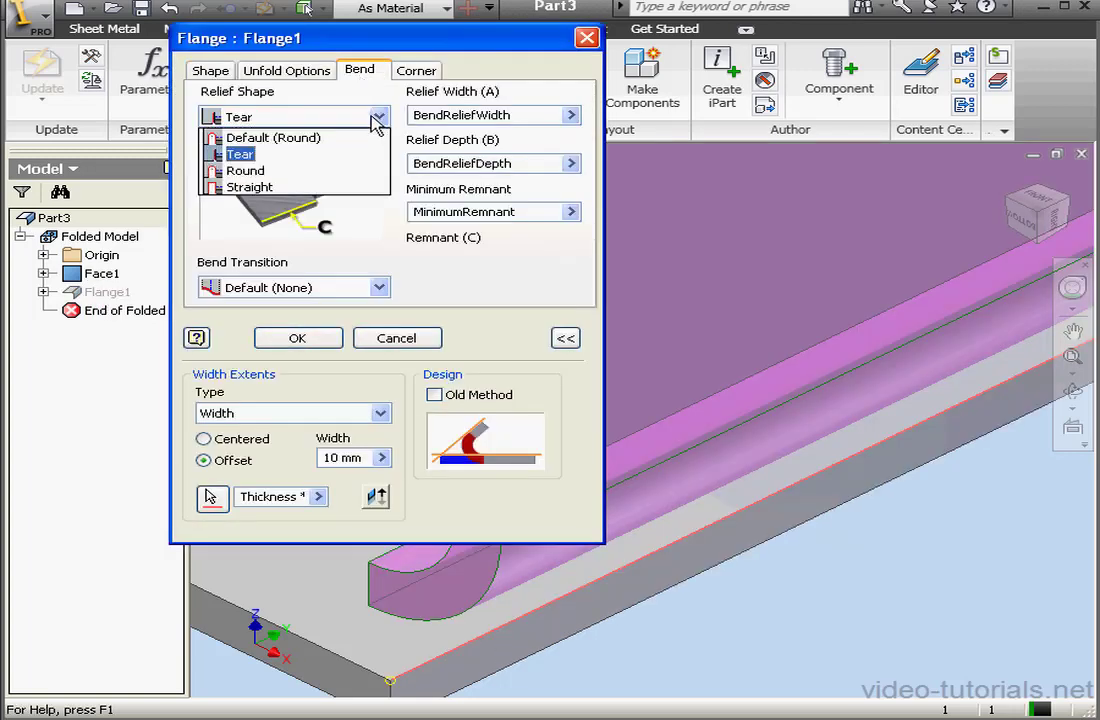
left_click(306, 141)
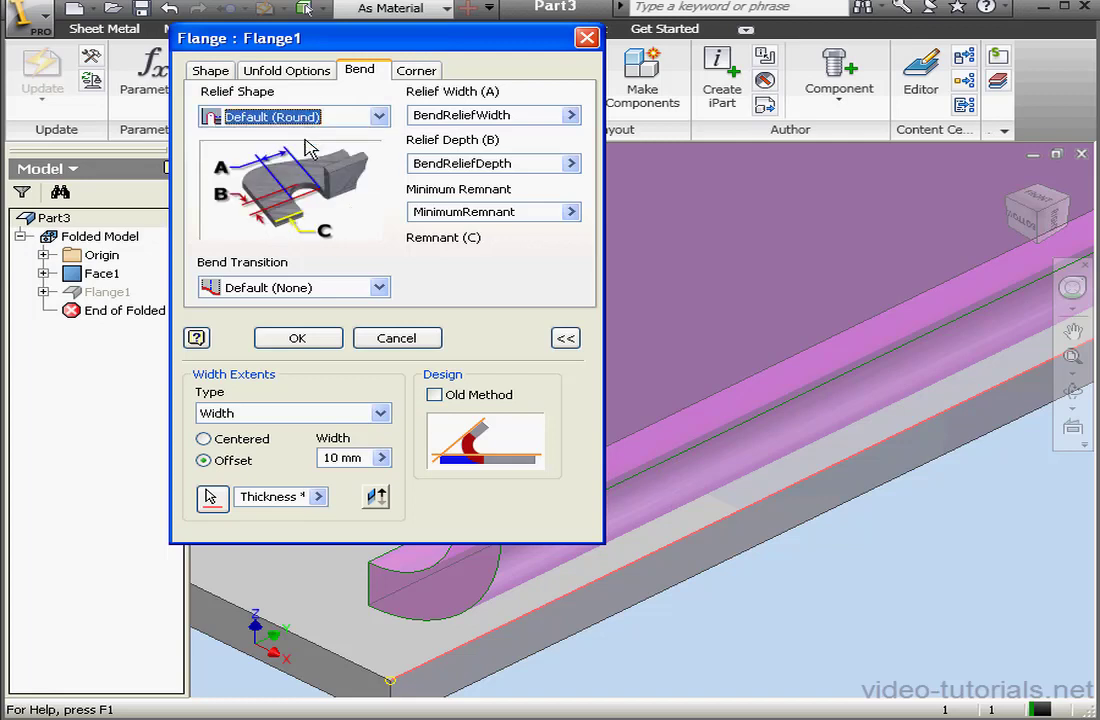
left_click(318, 340)
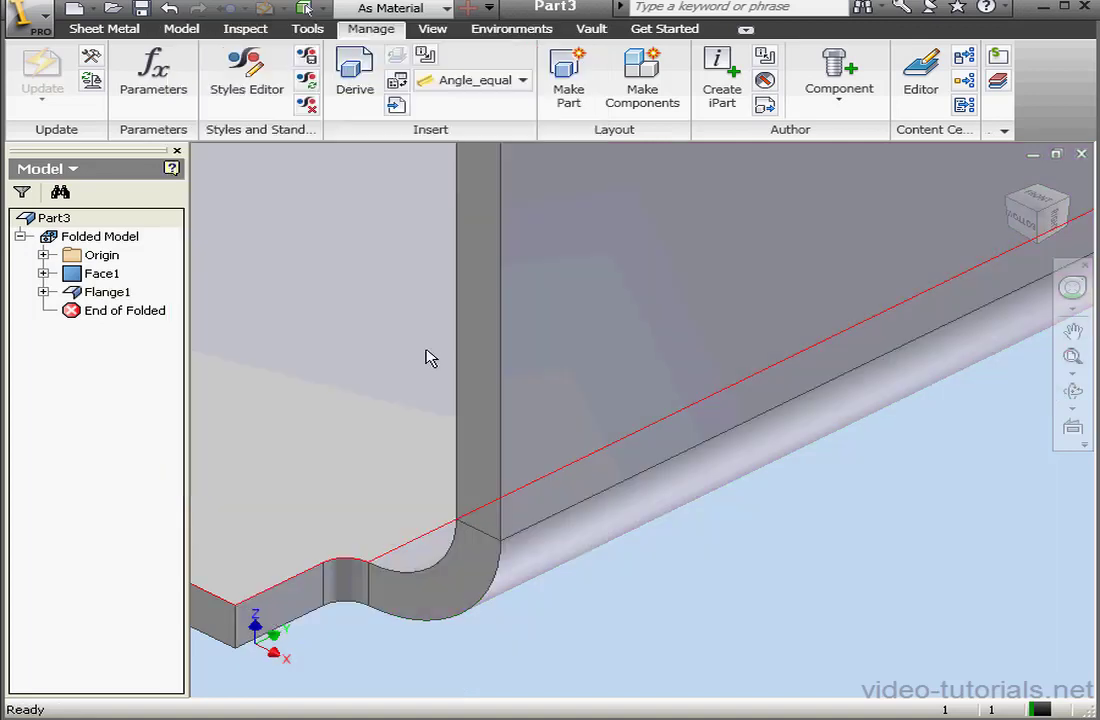